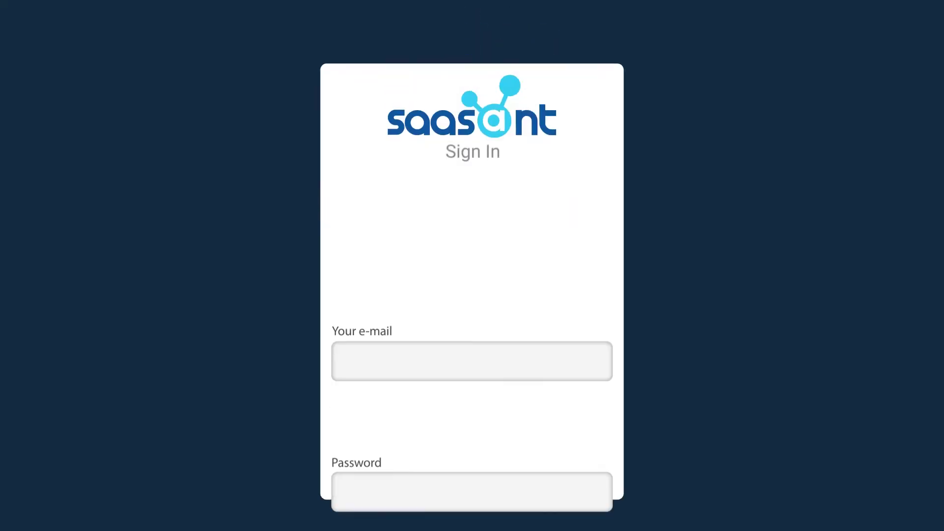
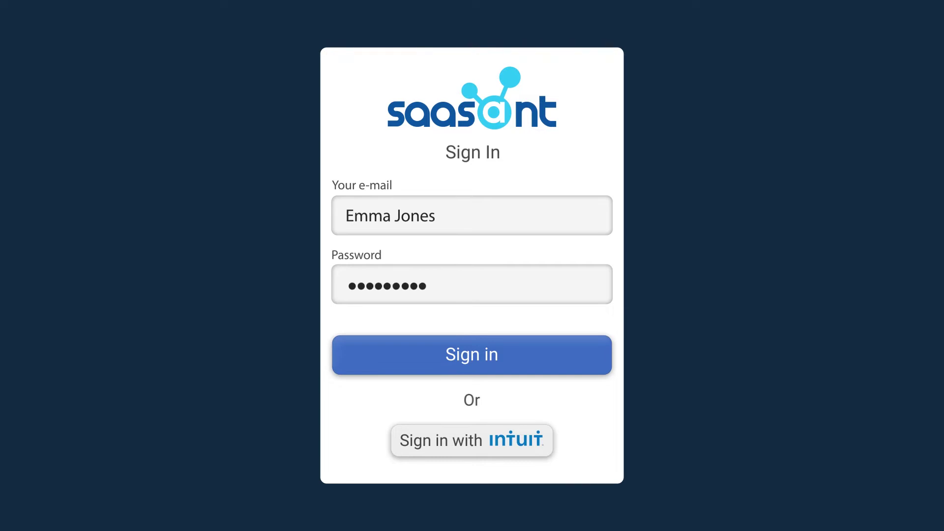
Sign in with the account credentials and begin a New Import
text(******)
click(470, 352)
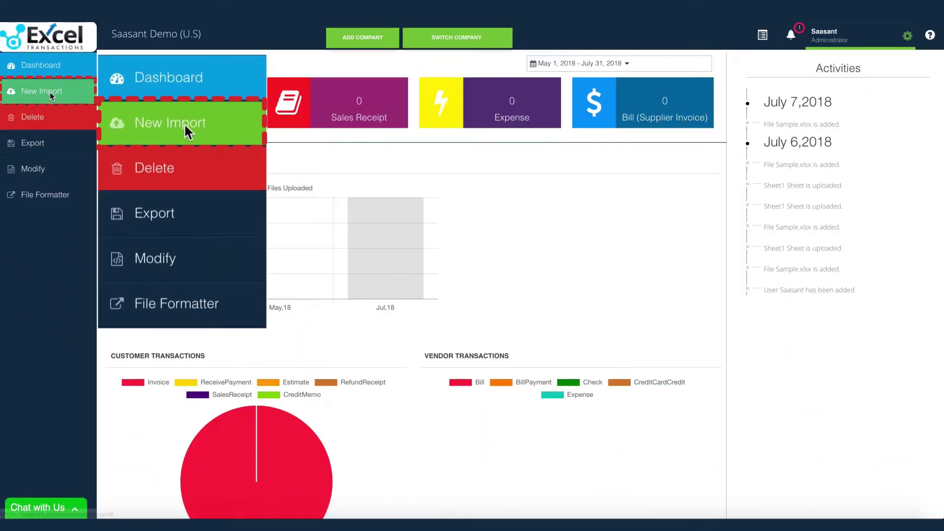
click(49, 92)
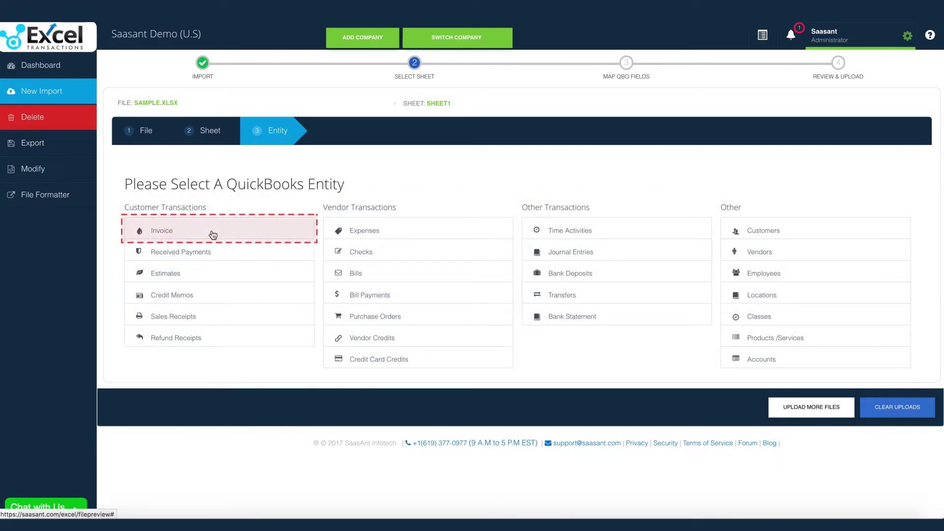
Choose Invoice as the QuickBooks entity and map Order No to Invoice No
click(213, 234)
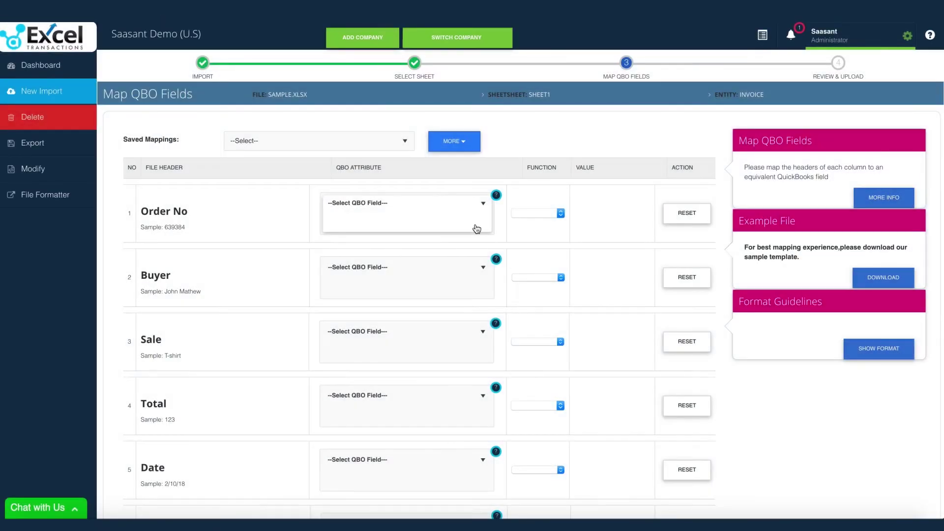
click(477, 229)
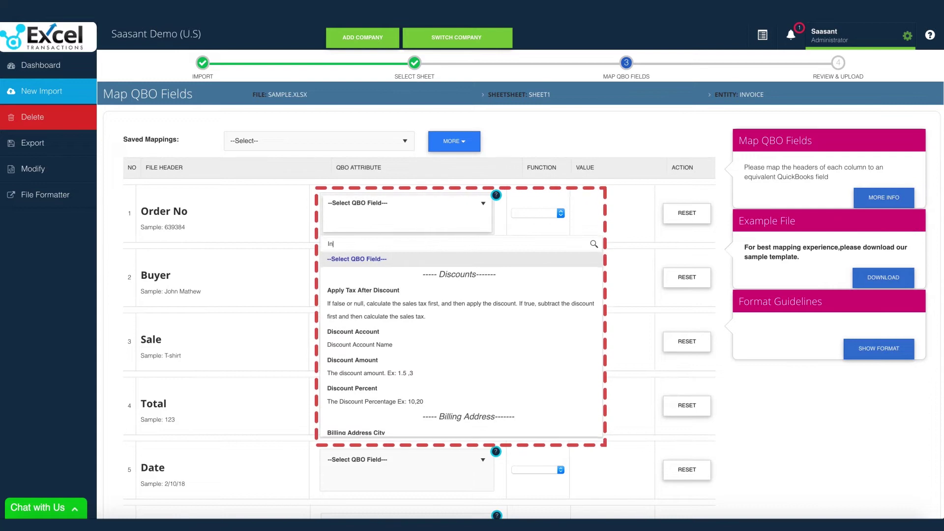
text(Invoice No)
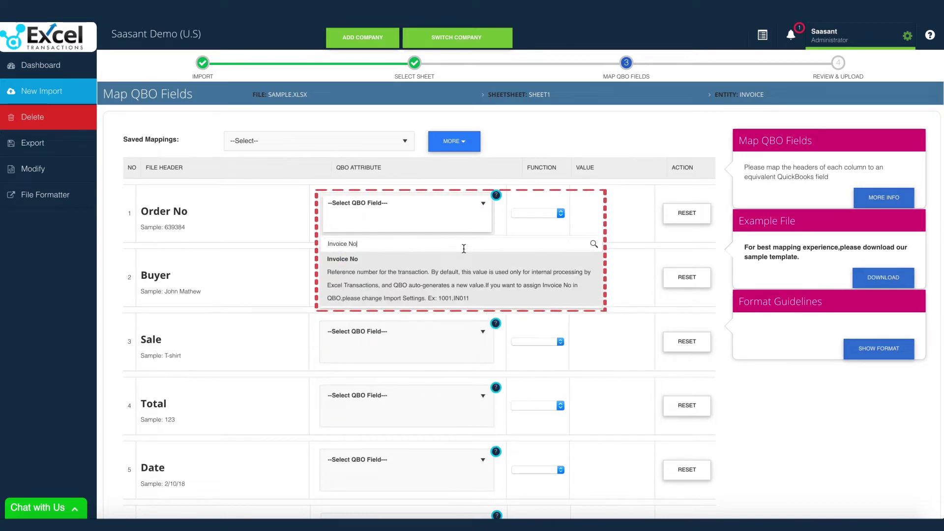
click(415, 281)
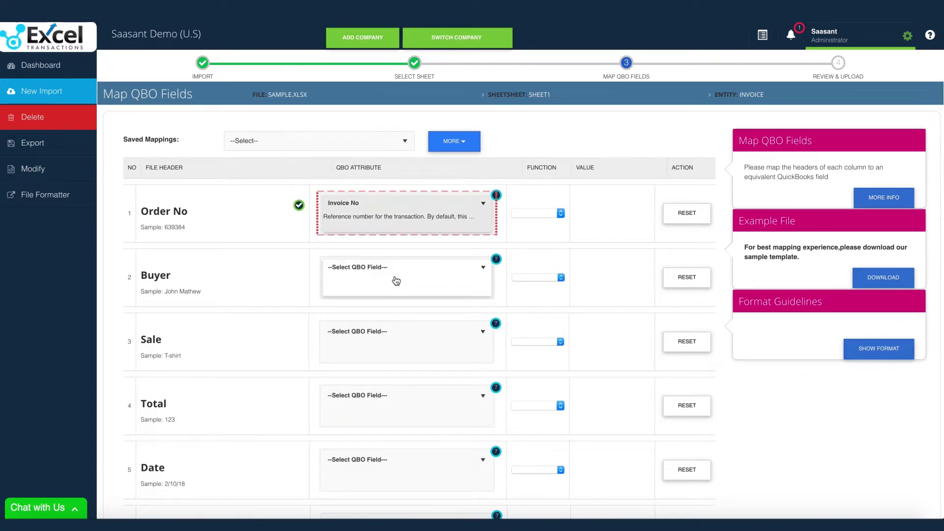
Map Buyer to Customer, Sale to Product/Service, and Total to Product/Service Amount
click(395, 280)
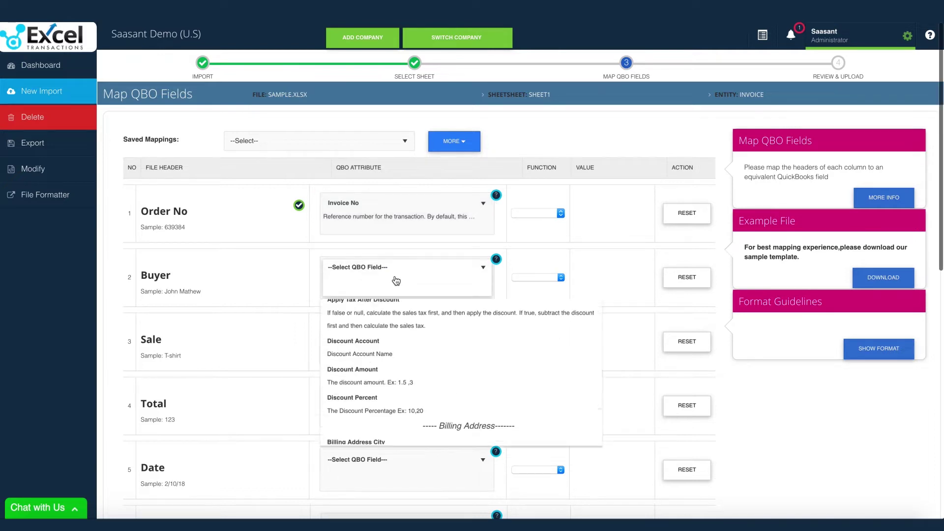
text(cus)
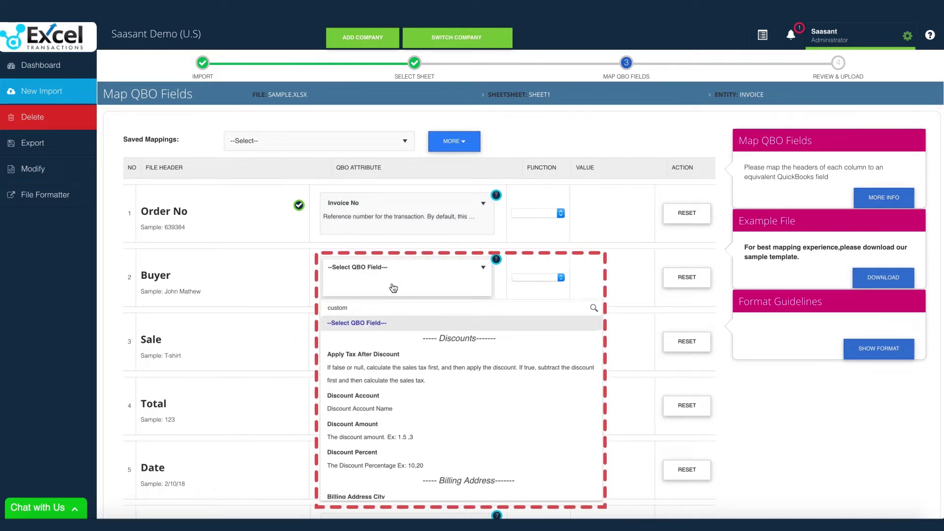
text(tom)
click(358, 416)
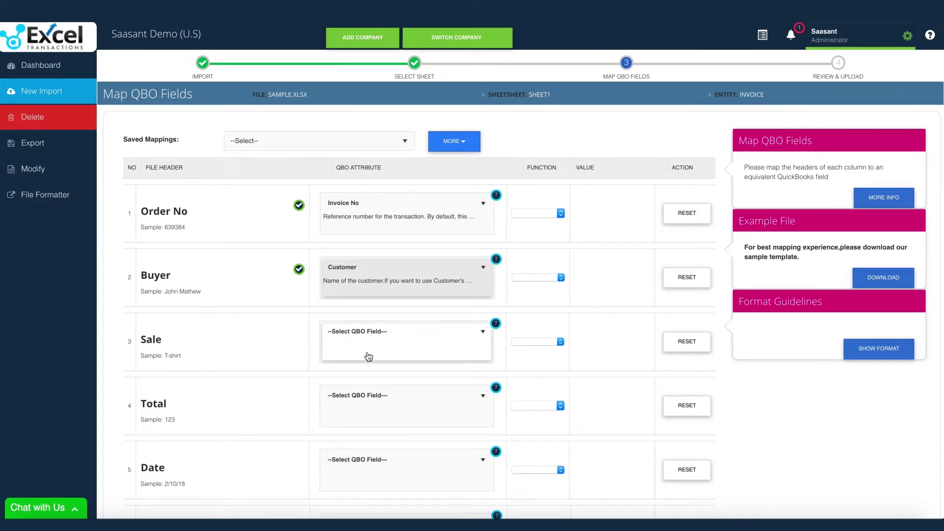
click(369, 356)
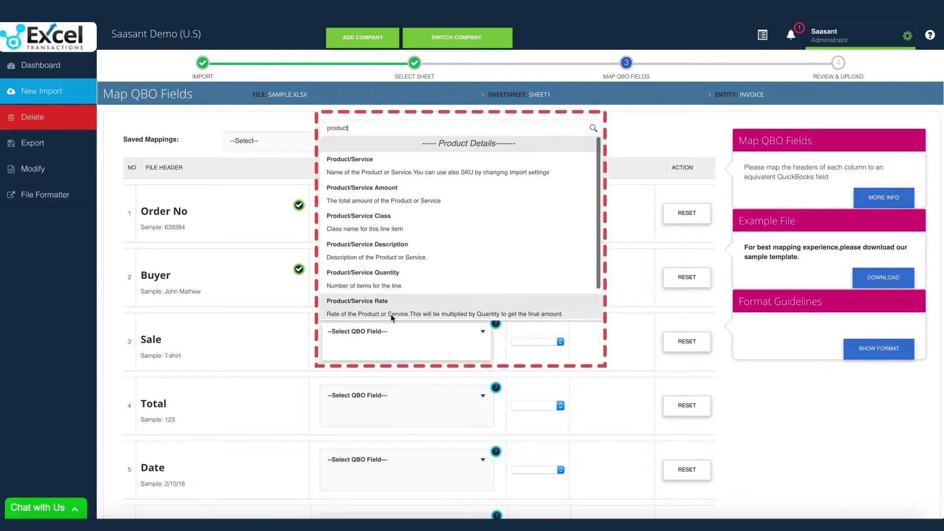
click(380, 227)
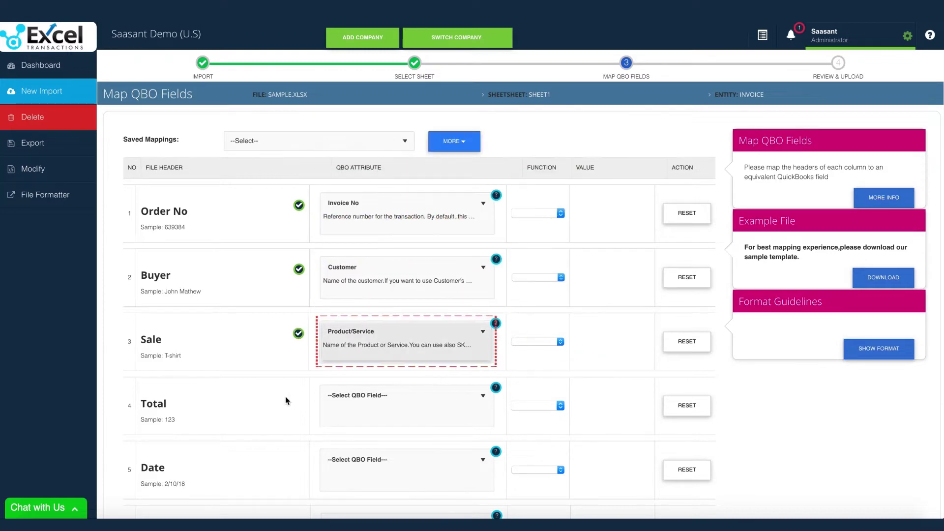
click(356, 403)
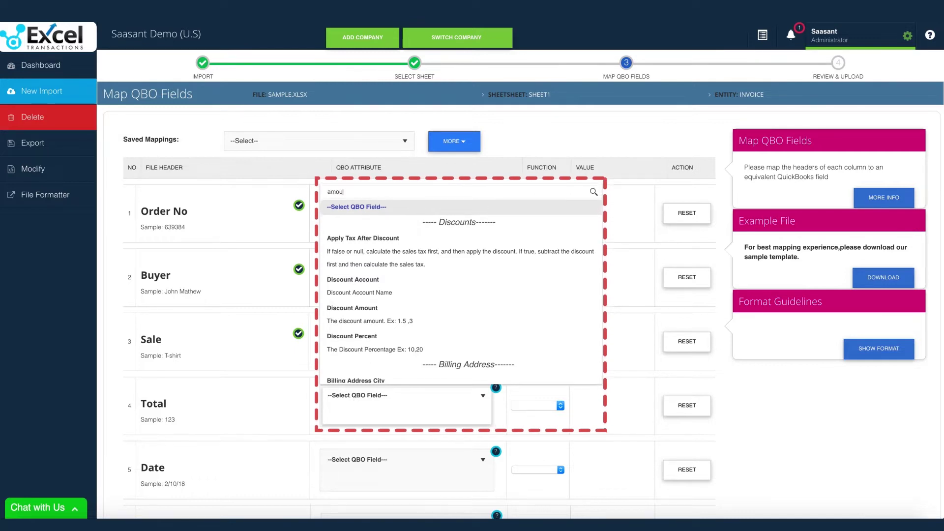
text(amou)
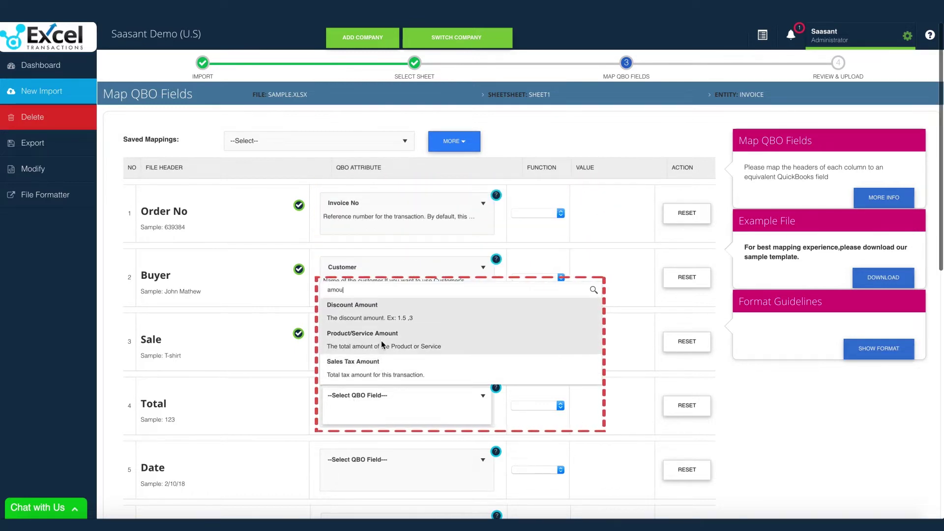
click(381, 342)
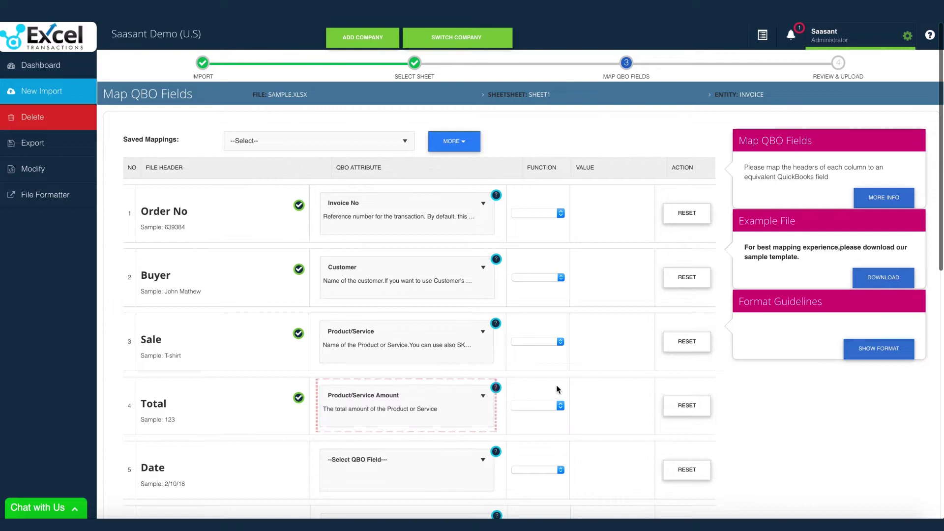
Map Date to Invoice Date and Shipping To to Shipping Address Line 1
scroll(593, 393, down, 2)
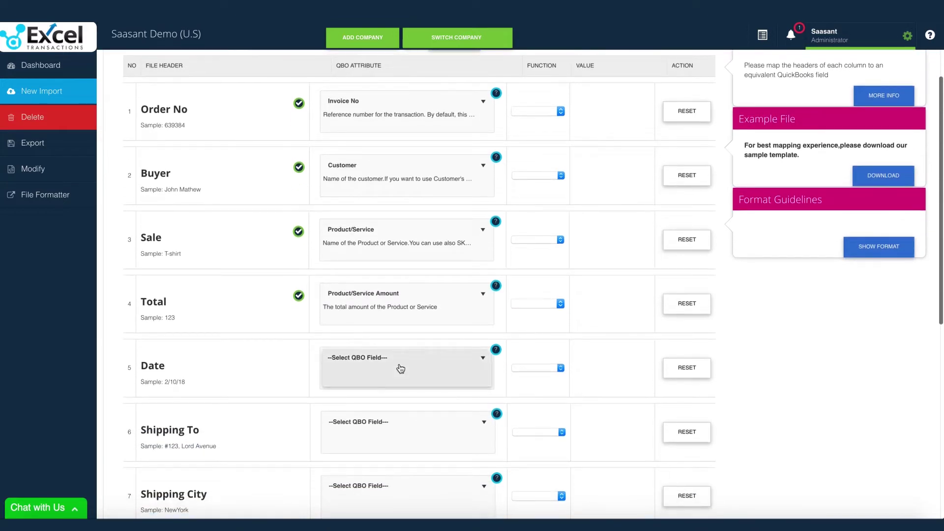
click(400, 368)
text(invoic)
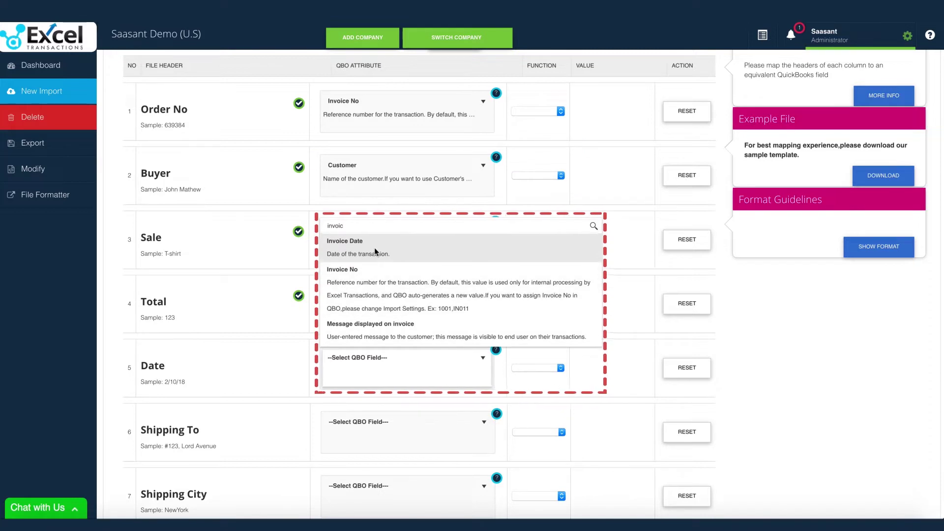
click(375, 251)
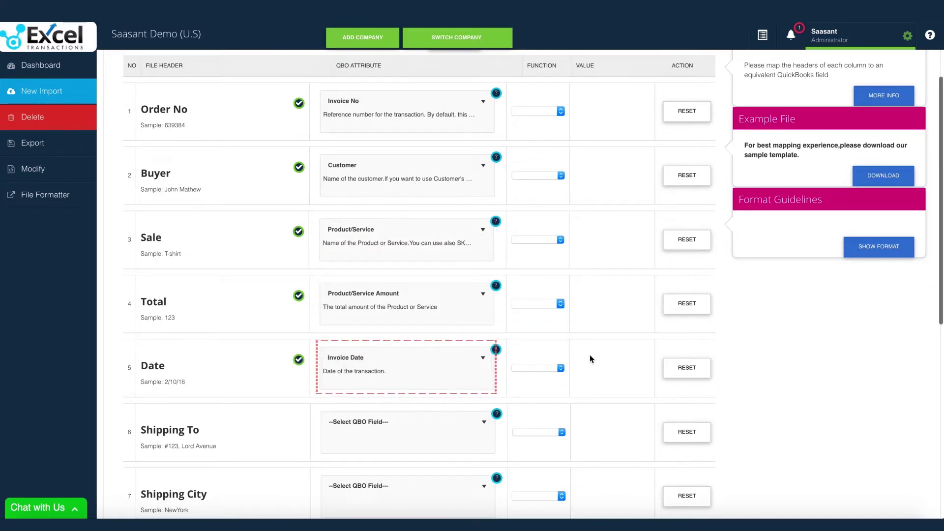
scroll(589, 356, down, 1)
scroll(589, 355, down, 1)
click(420, 352)
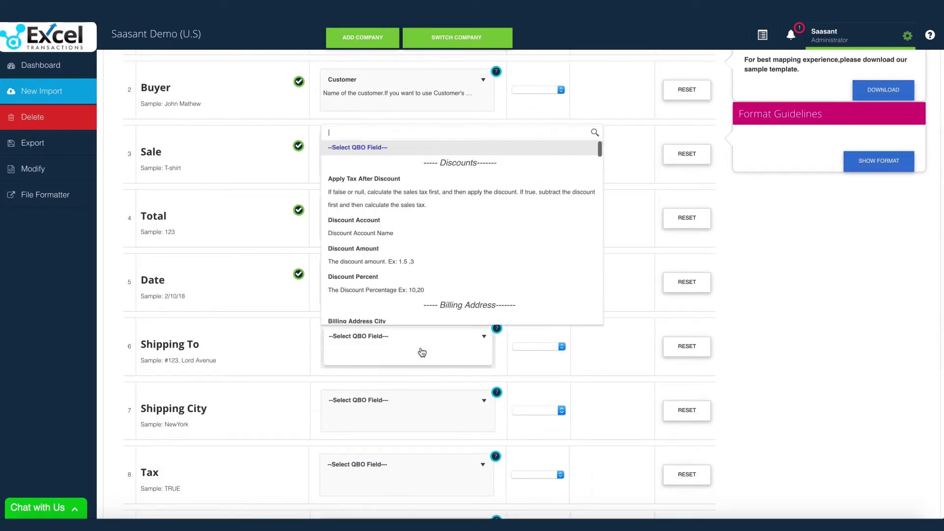
text(shipping)
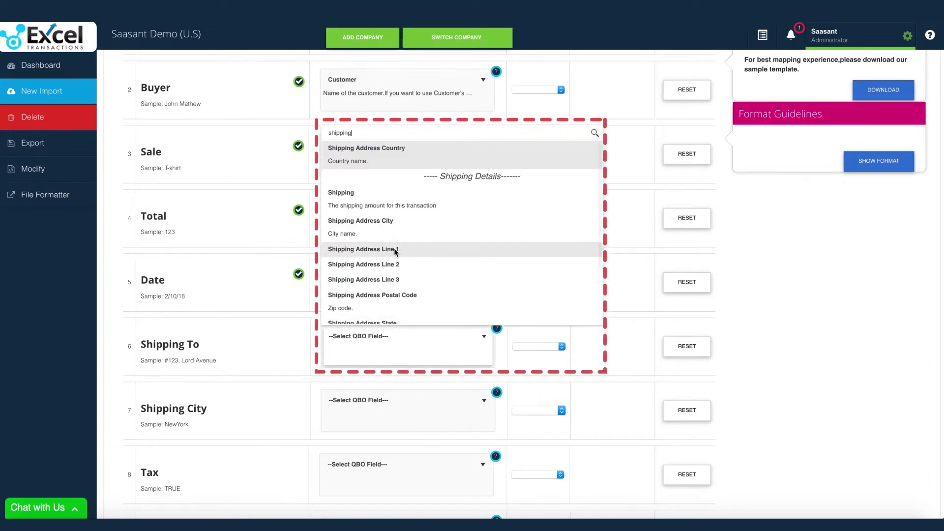
click(394, 247)
Map Shipping City to Shipping Address City and Tax to Product/Service Taxable
scroll(290, 373, down, 3)
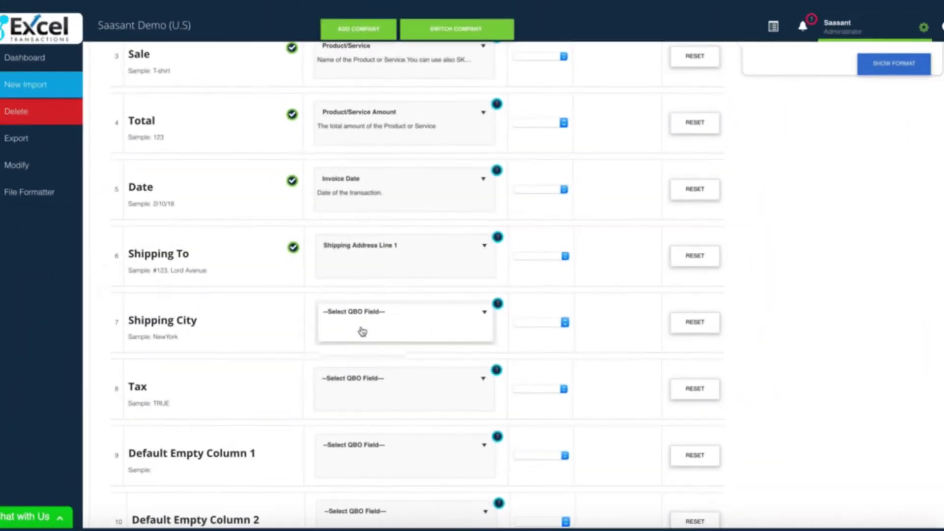
click(336, 347)
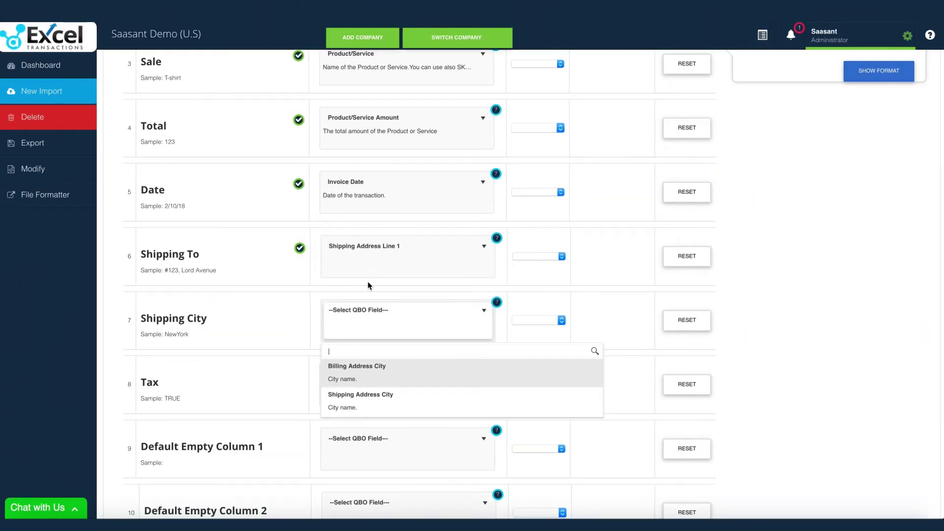
text(city)
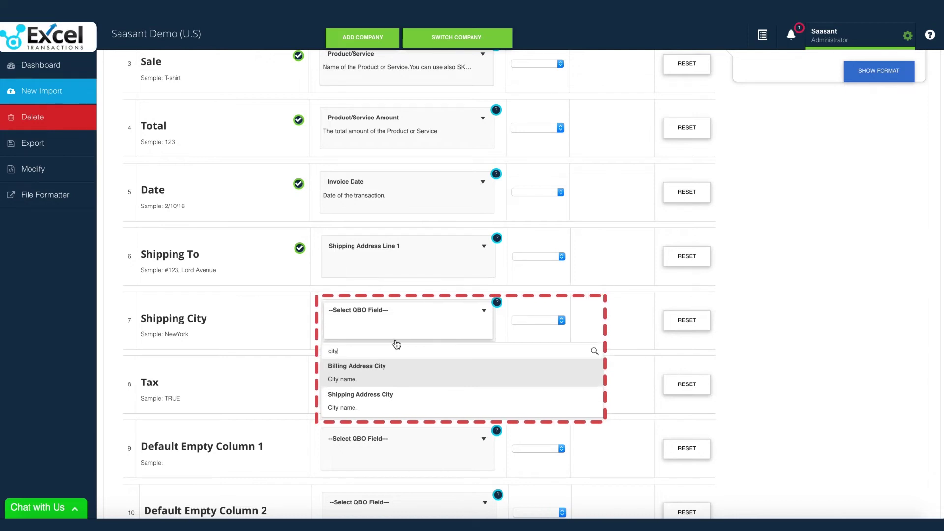
click(377, 393)
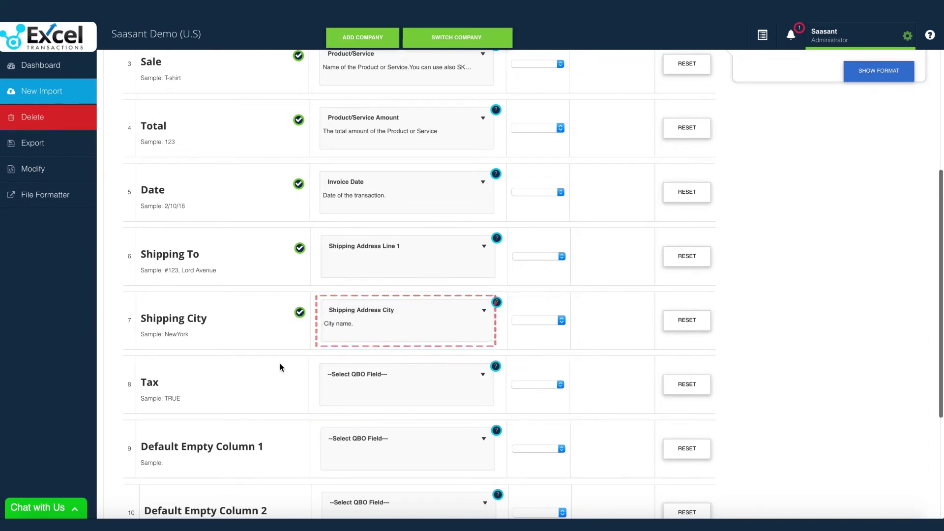
scroll(280, 368, down, 2)
click(465, 377)
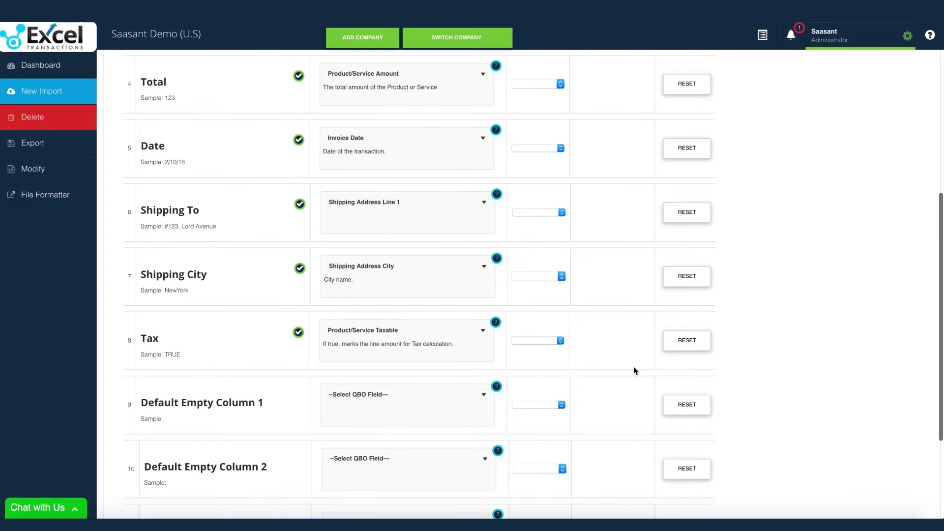
scroll(633, 367, up, 7)
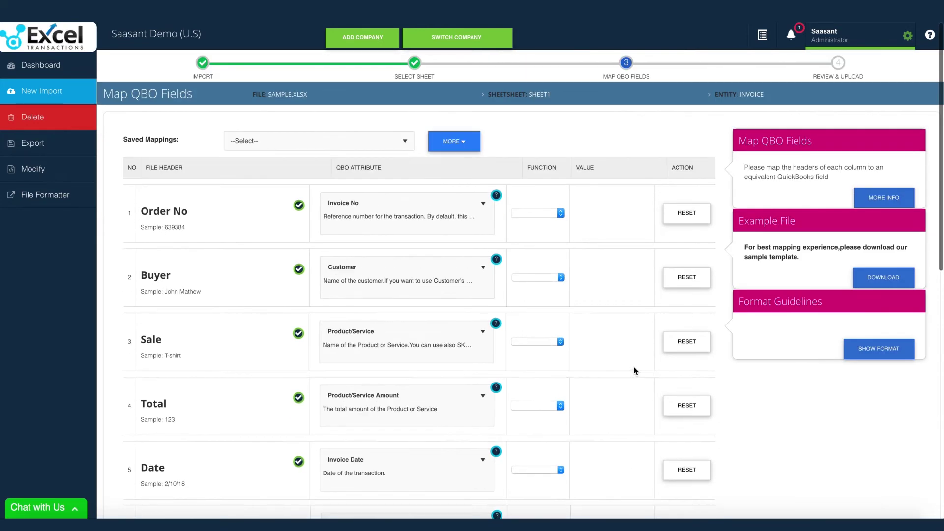
Save the current field mapping under the name 'Template 1' and acknowledge the confirmation
click(465, 152)
click(427, 162)
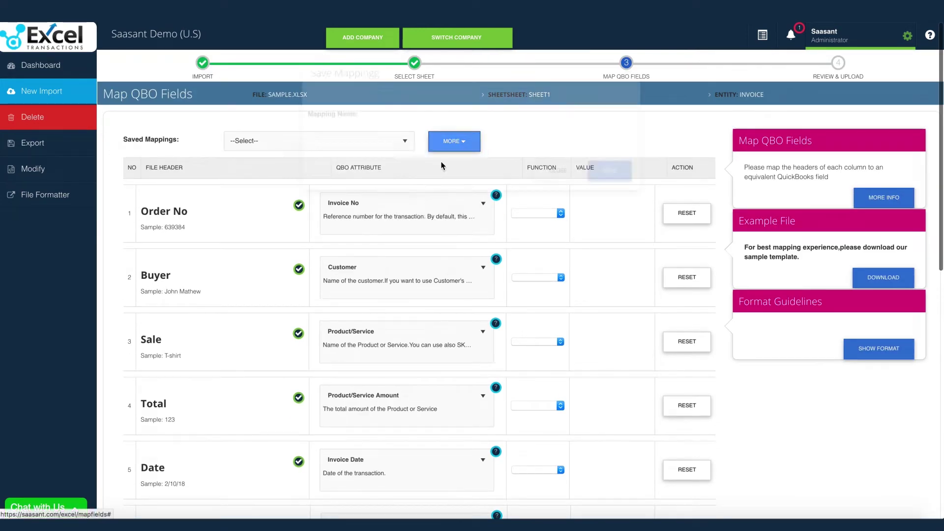
click(476, 149)
text(Template 1)
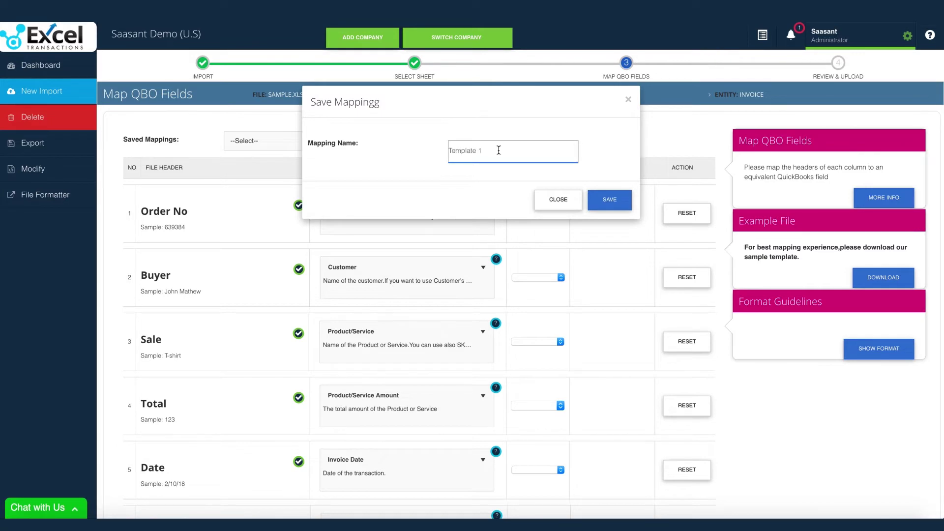
click(600, 198)
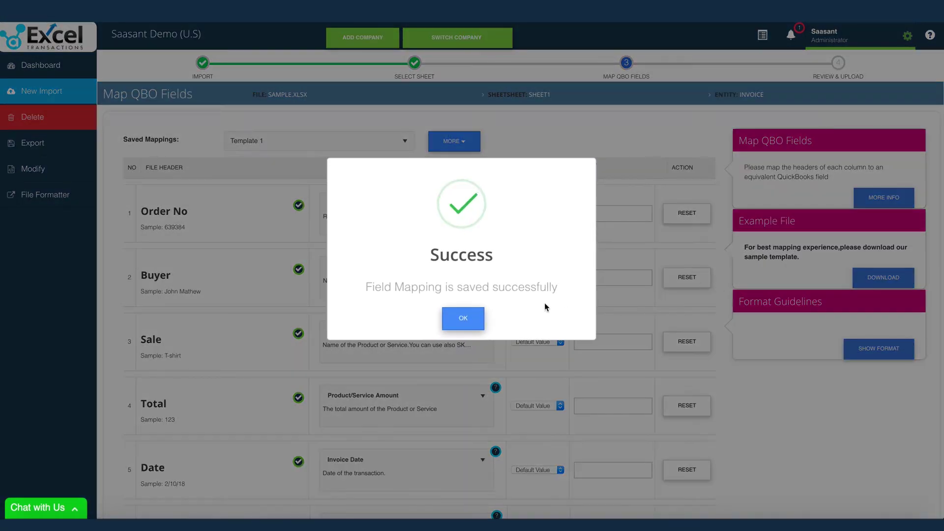
click(463, 318)
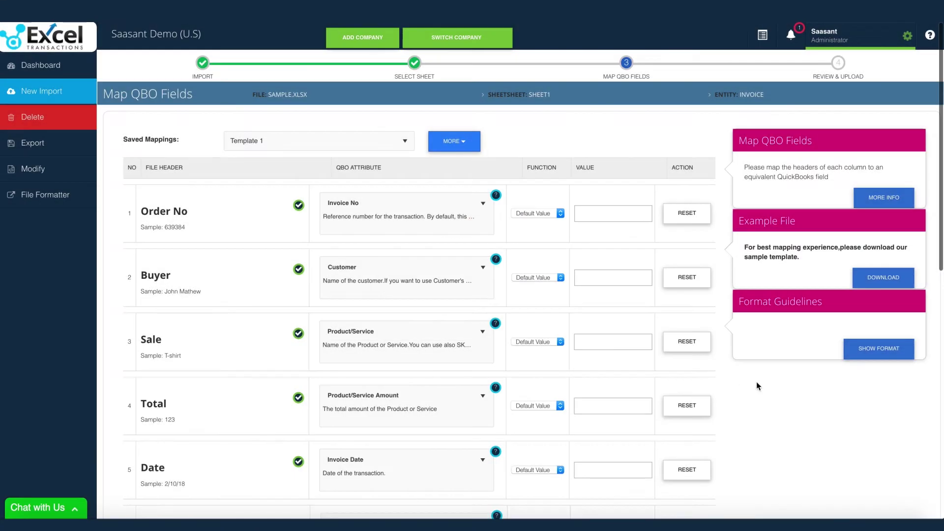
scroll(756, 382, down, 10)
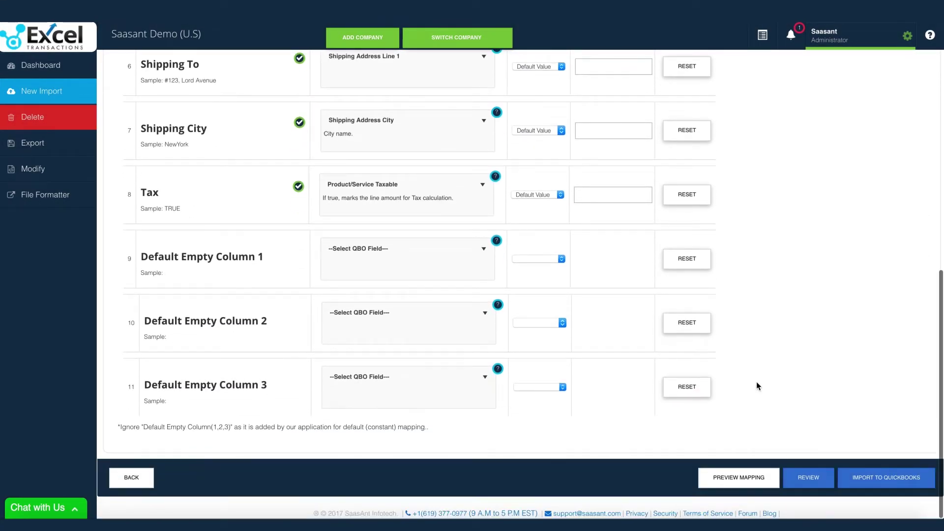
click(750, 480)
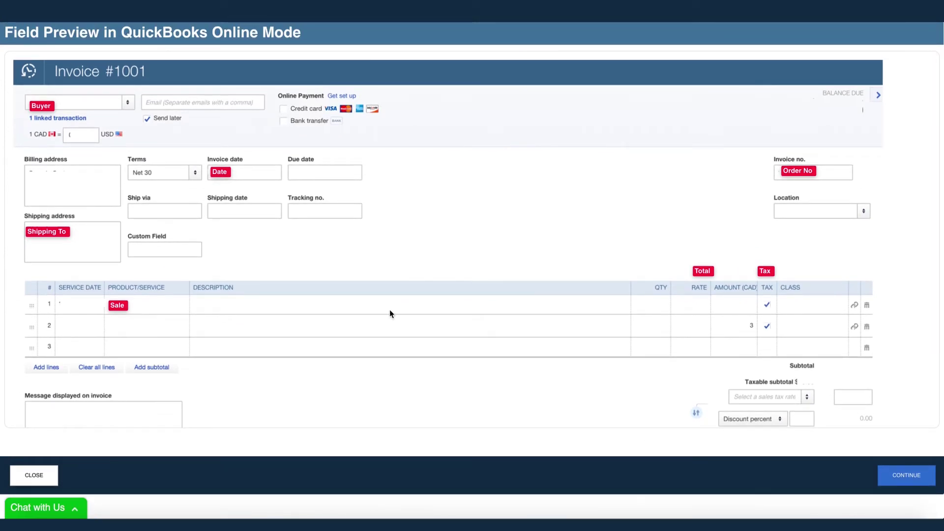
click(40, 476)
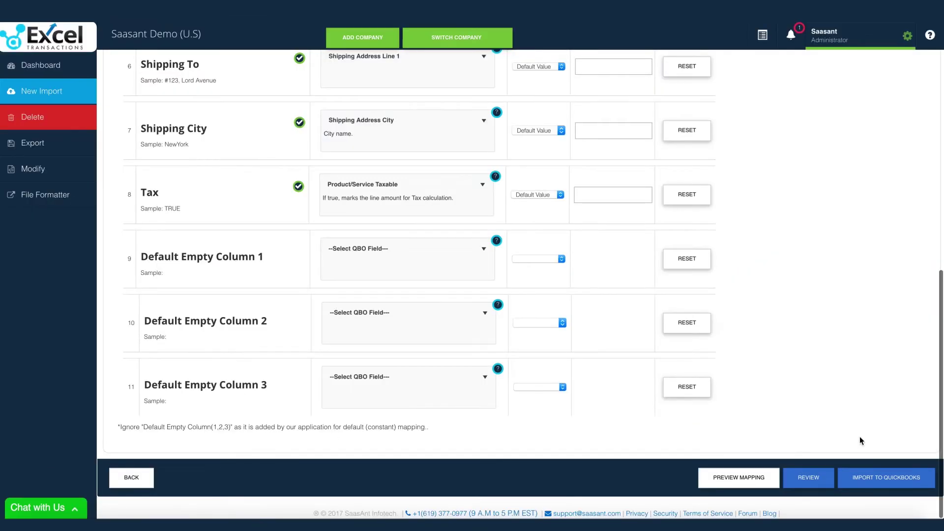
click(809, 476)
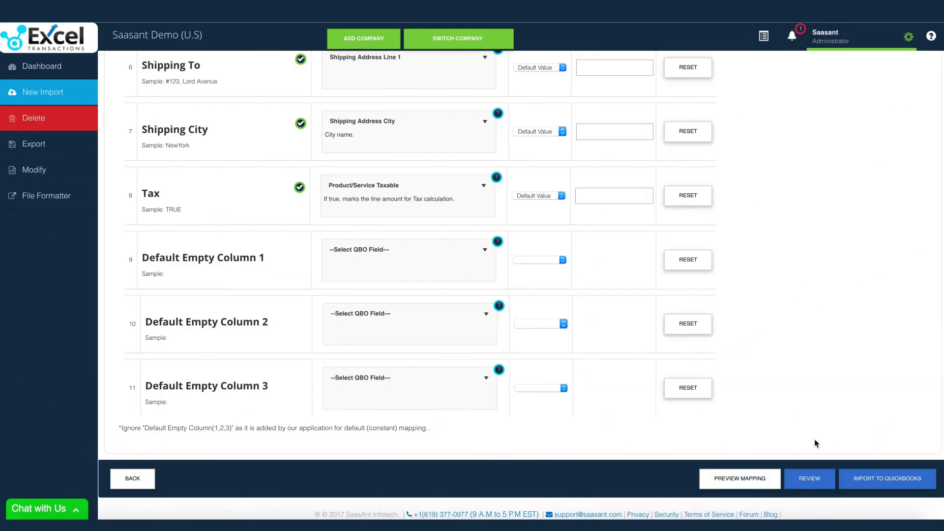
In Review, add a Jr suffix to the first customer and remove the second customer's surname
click(809, 477)
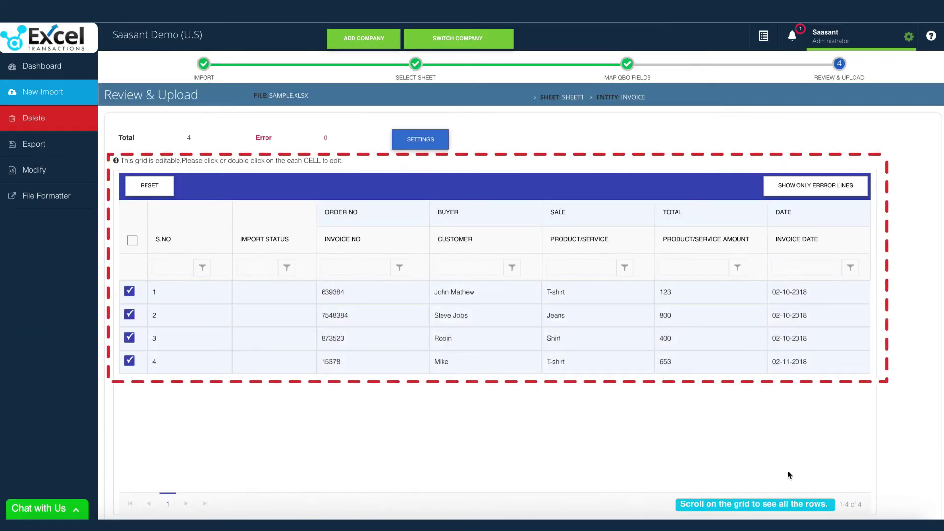
click(494, 294)
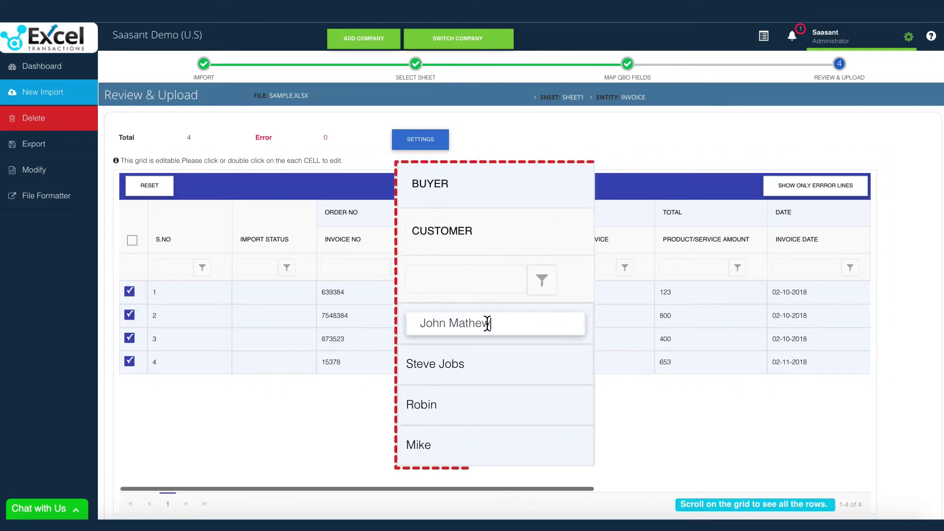
text(Jr)
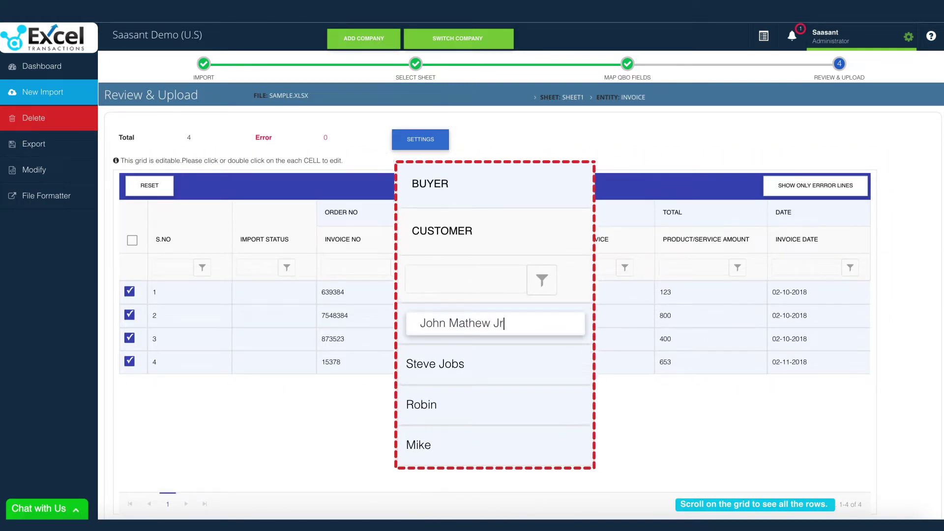
key(Return)
click(452, 369)
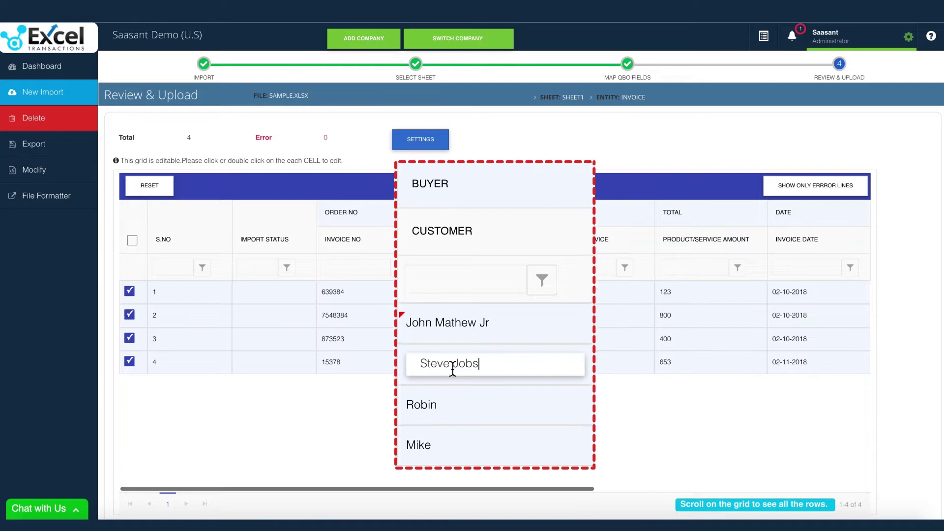
key(BackSpace)
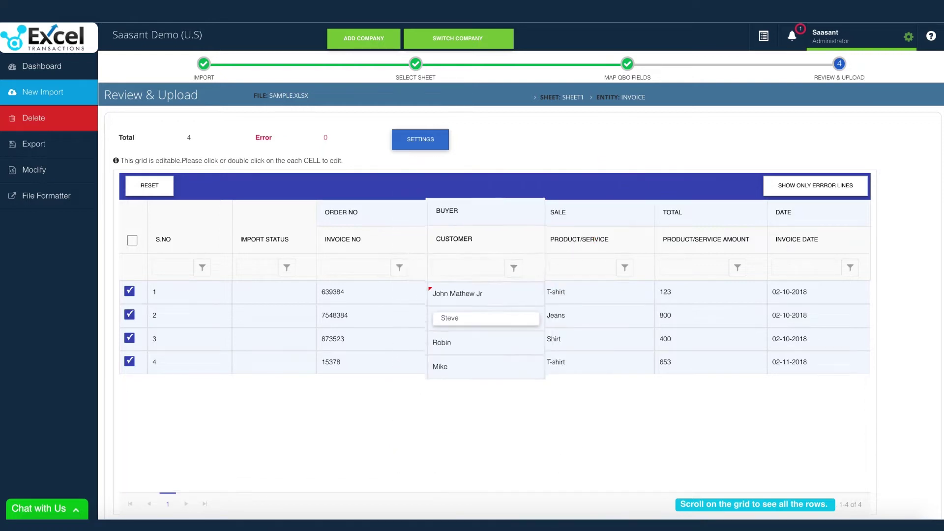
key(Return)
Preview the first invoice as QuickBooks will show it, then close the preview
scroll(567, 356, right, 5)
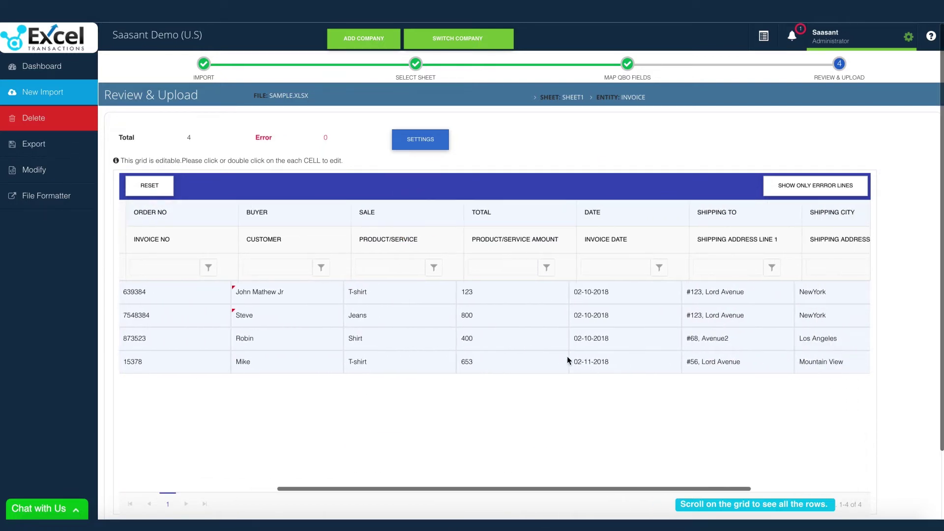
scroll(926, 371, down, 3)
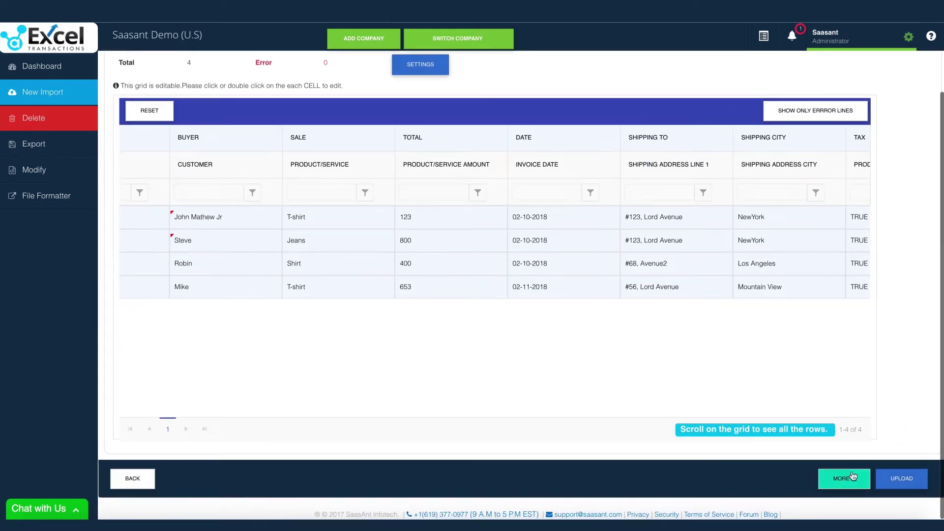
click(853, 477)
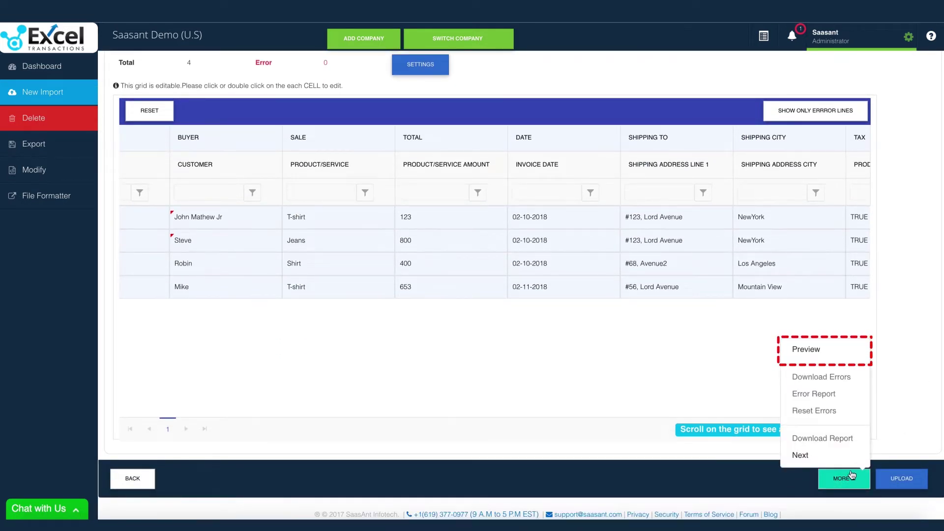
click(825, 359)
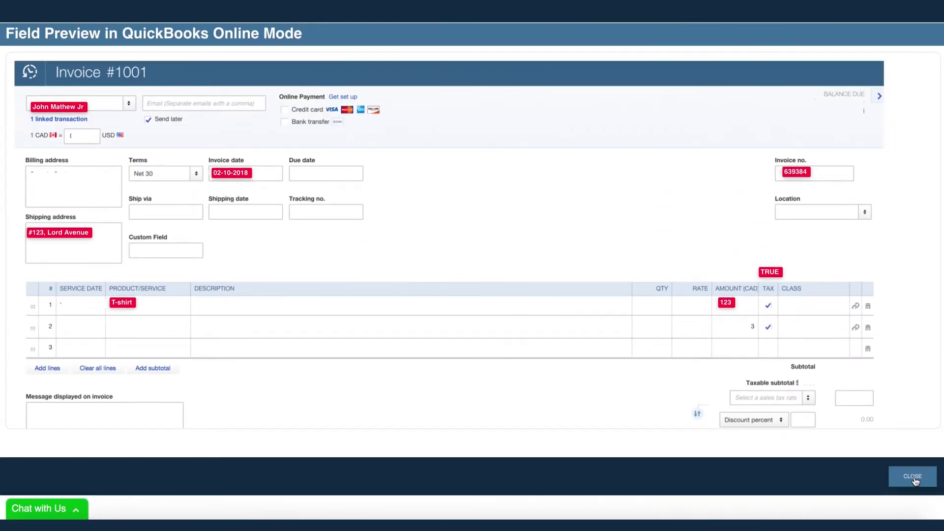
click(913, 477)
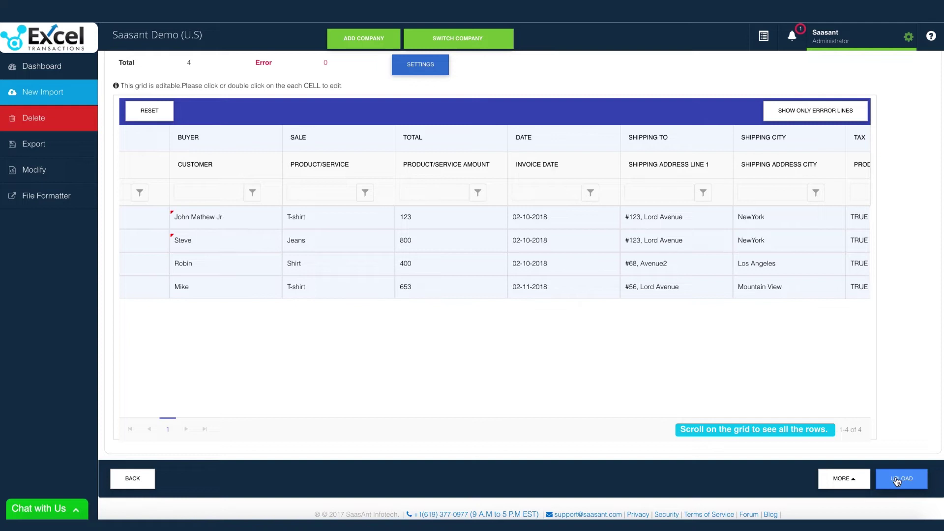
Upload the four invoices, check import history, and open the first result in QuickBooks
click(895, 480)
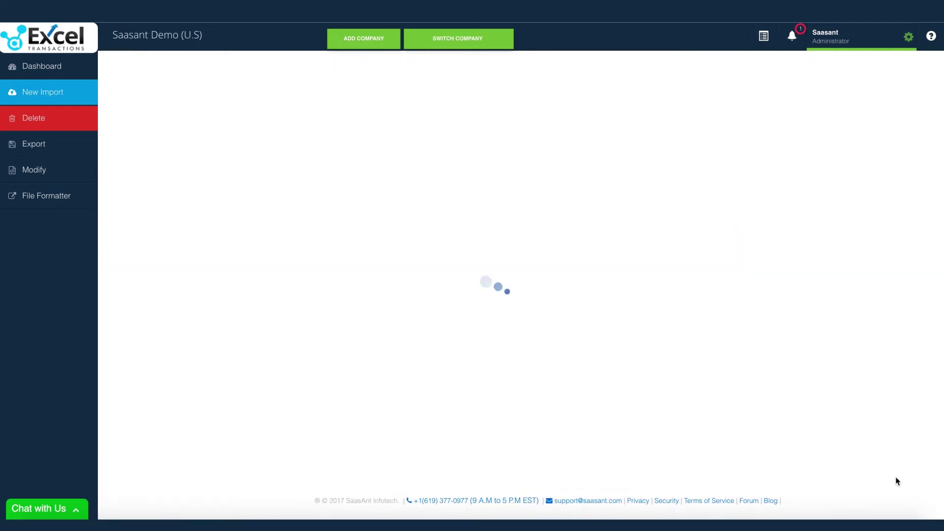
click(764, 46)
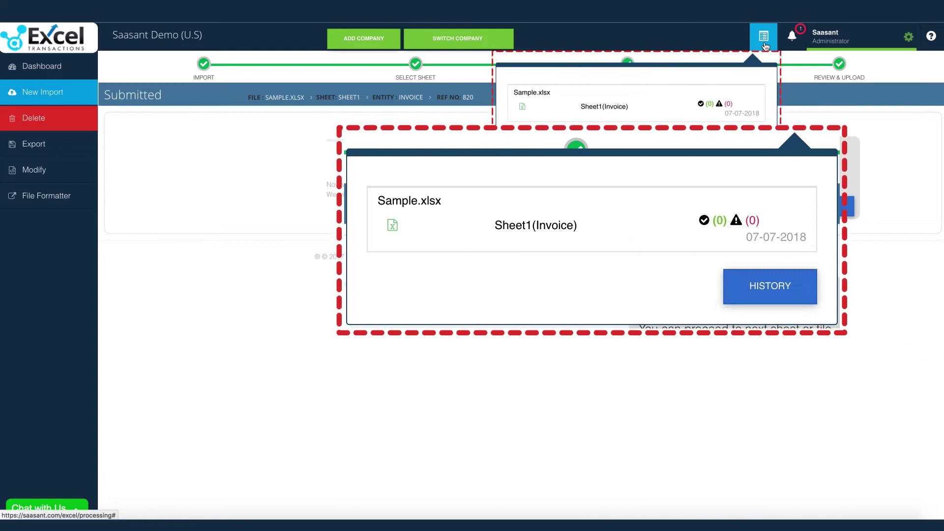
click(764, 45)
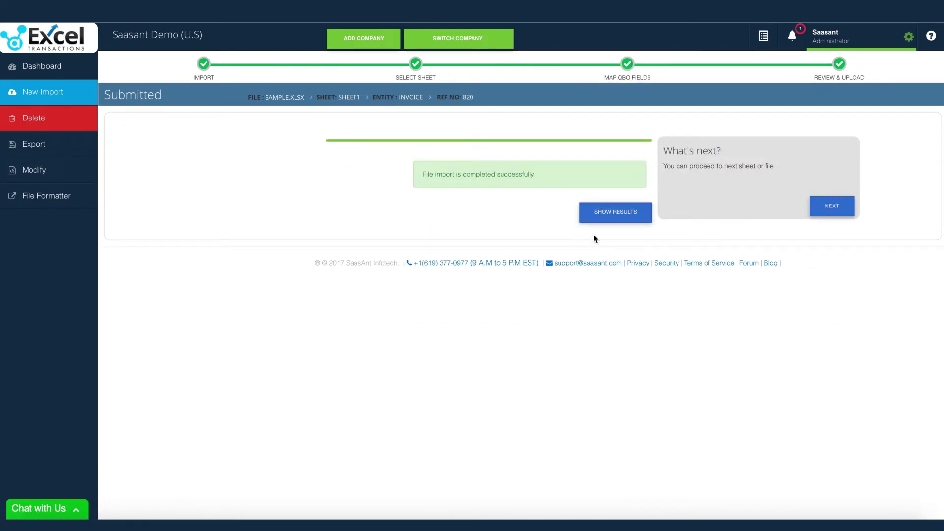
click(612, 214)
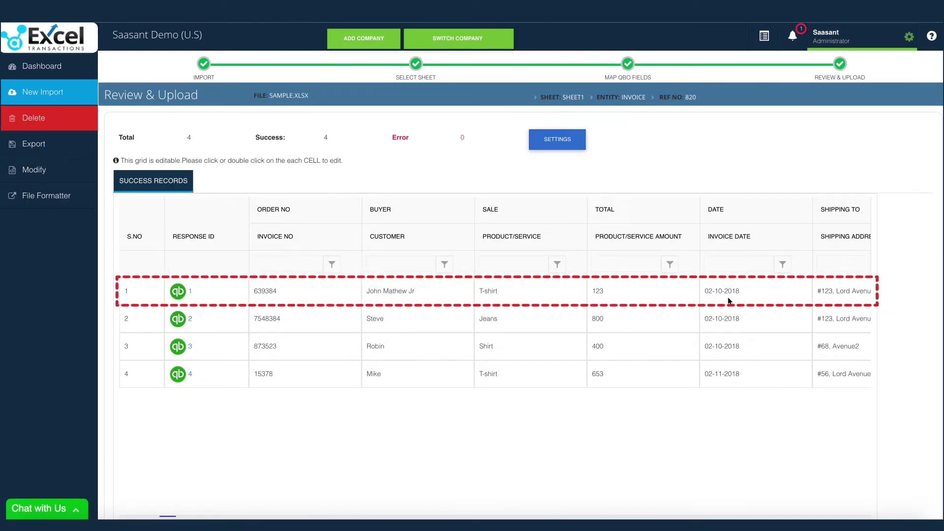
click(184, 294)
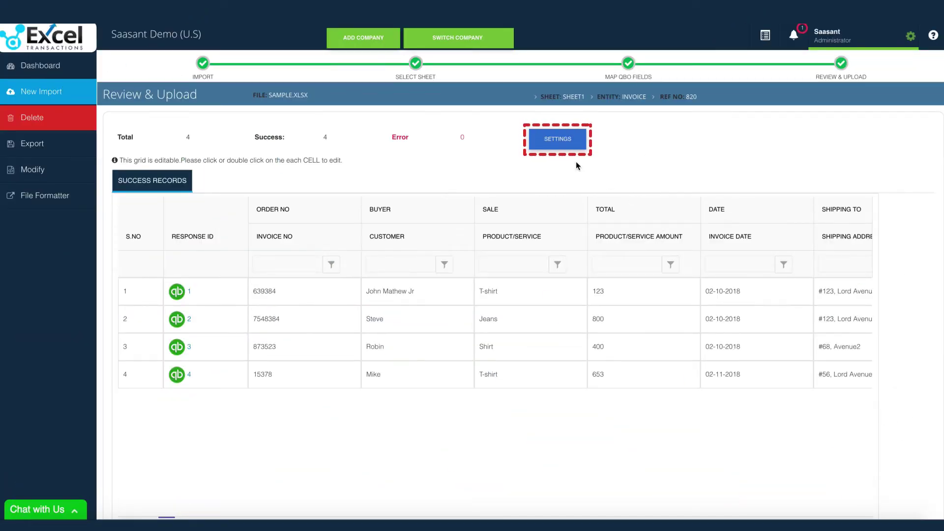
click(560, 141)
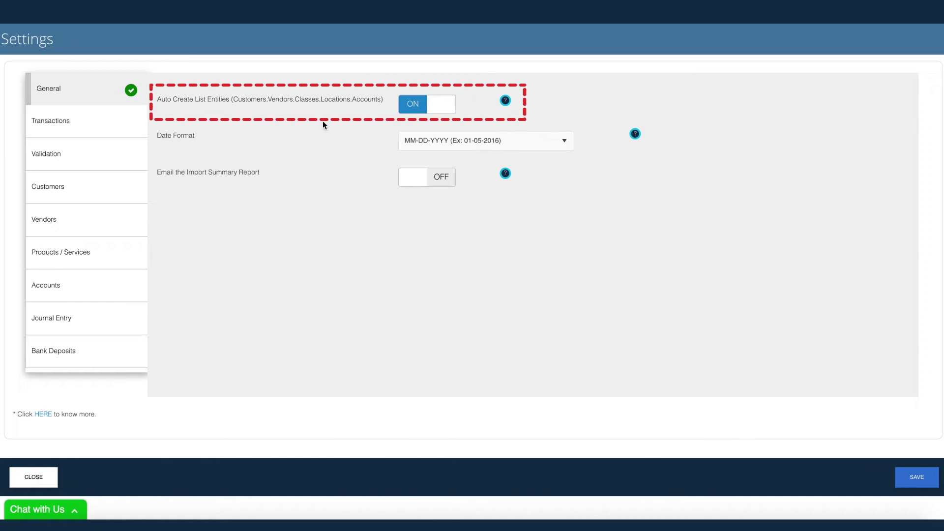
click(435, 109)
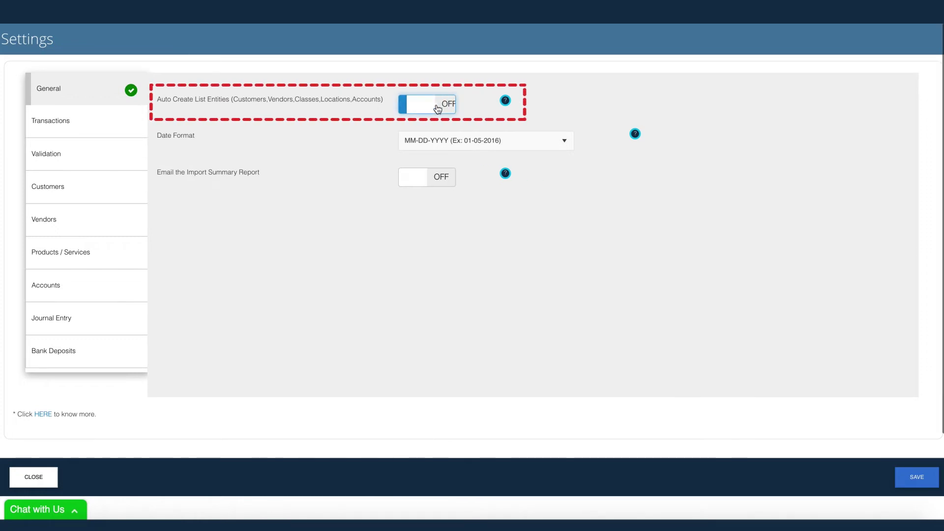
click(416, 112)
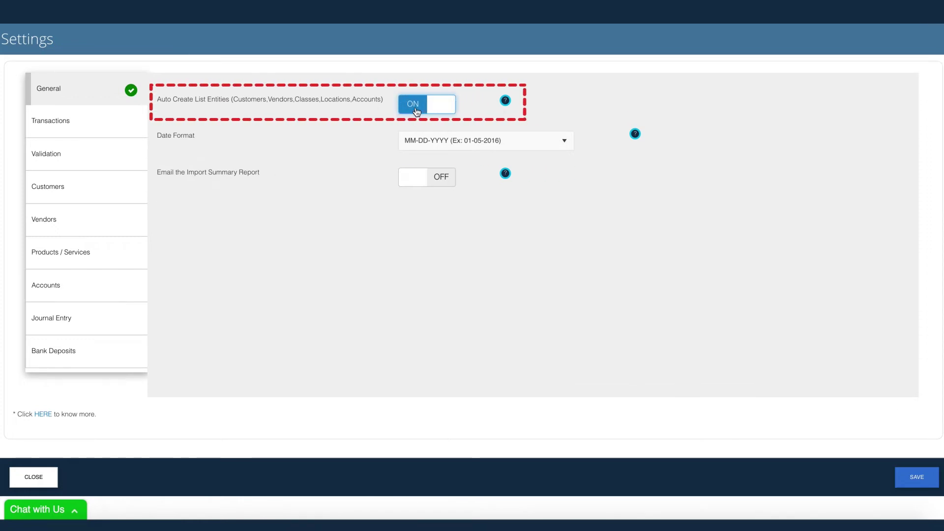
click(105, 123)
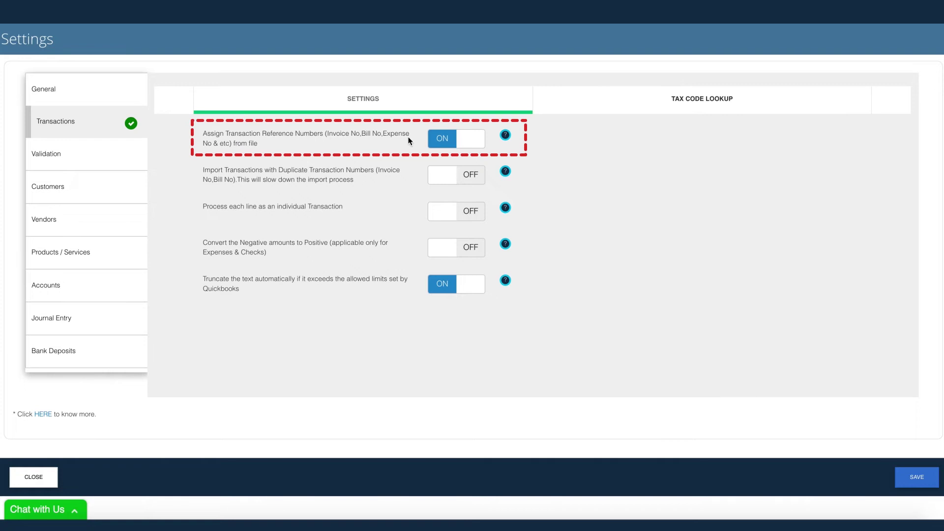
click(465, 144)
click(458, 145)
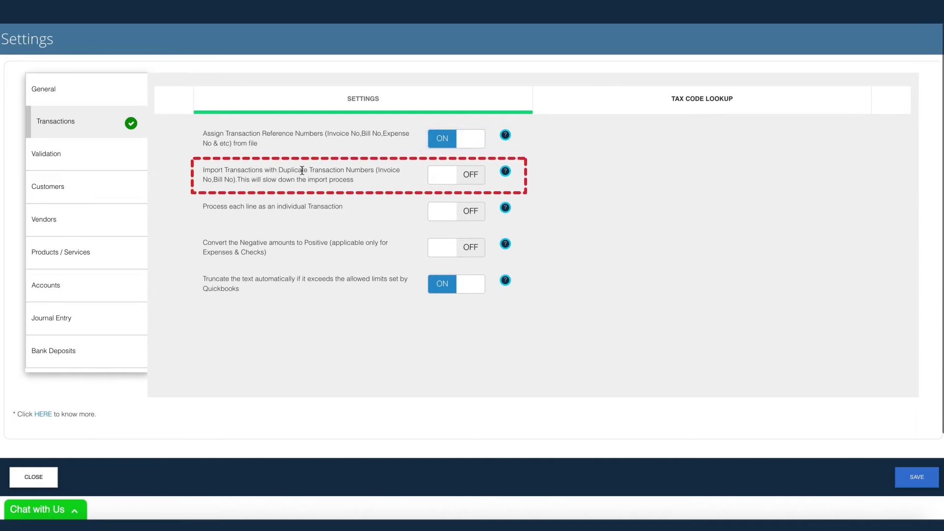
click(447, 179)
click(445, 178)
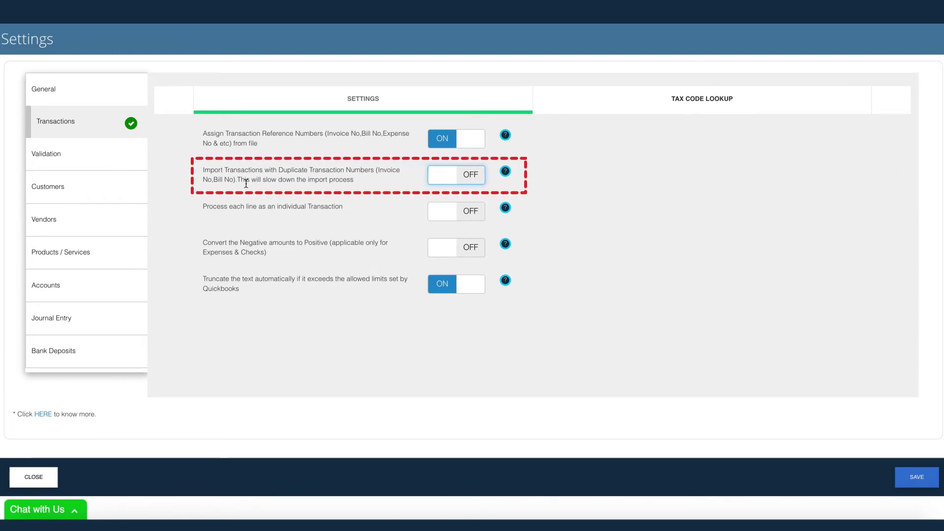
click(84, 158)
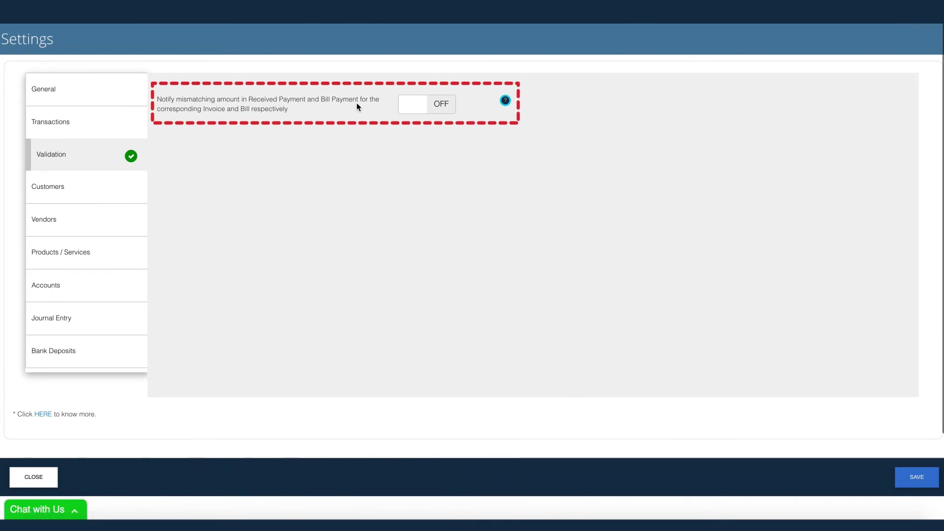
click(411, 112)
click(410, 113)
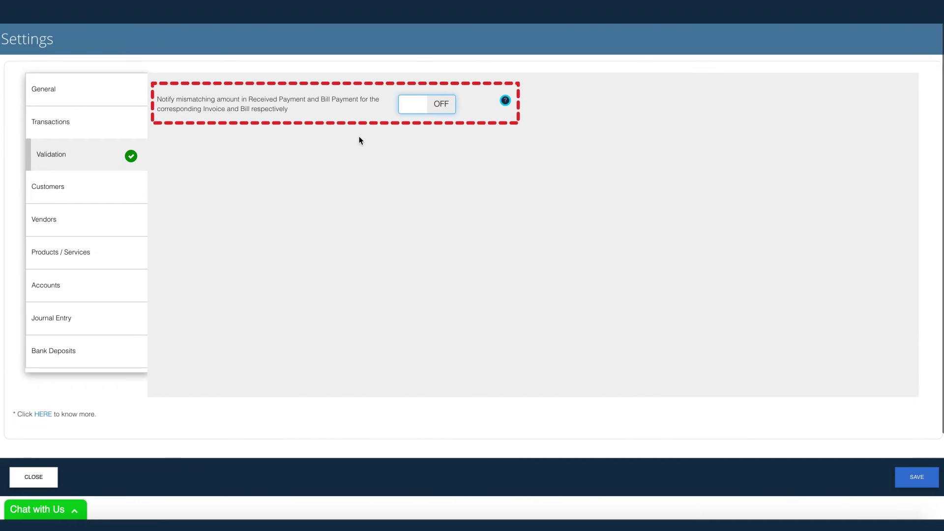
click(90, 193)
click(94, 222)
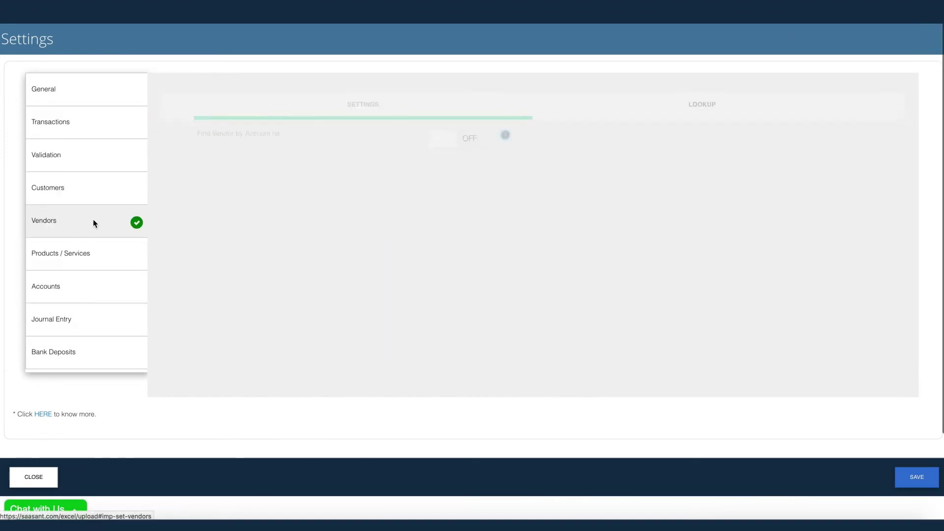
click(85, 254)
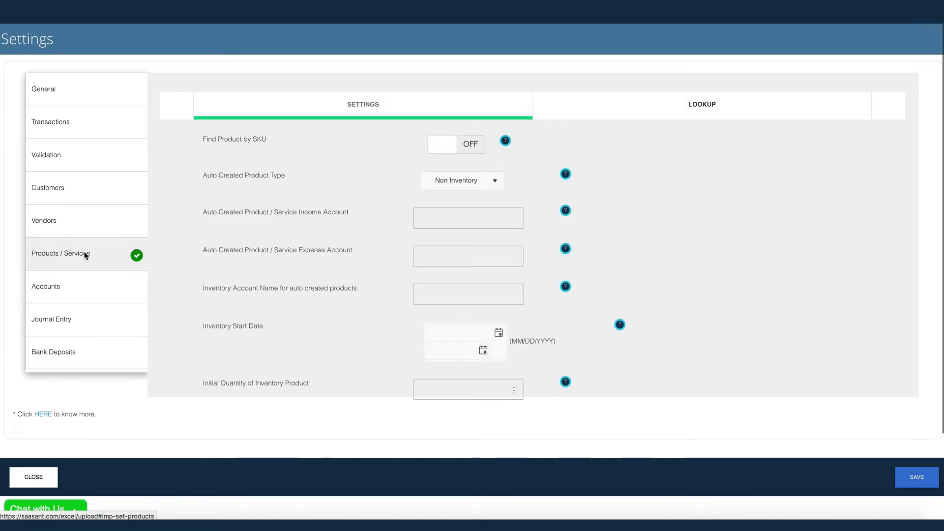
click(89, 286)
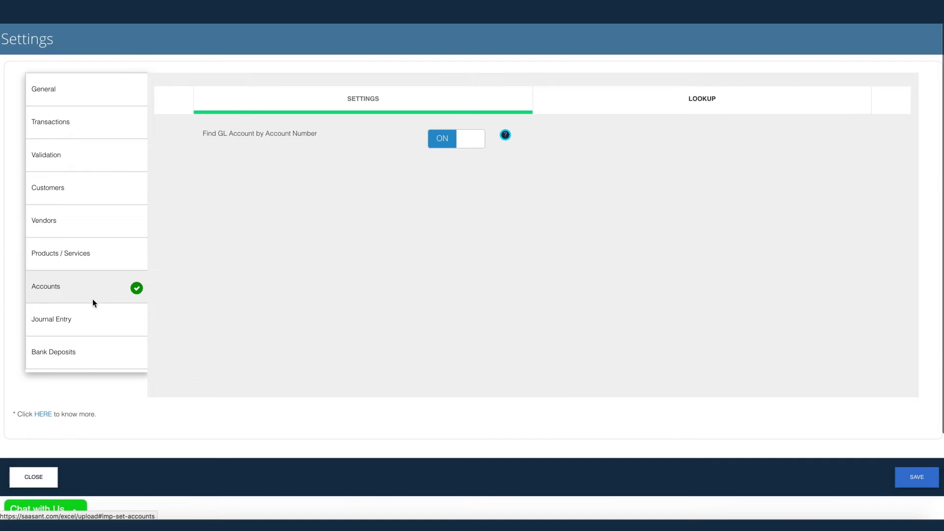
click(85, 320)
click(80, 350)
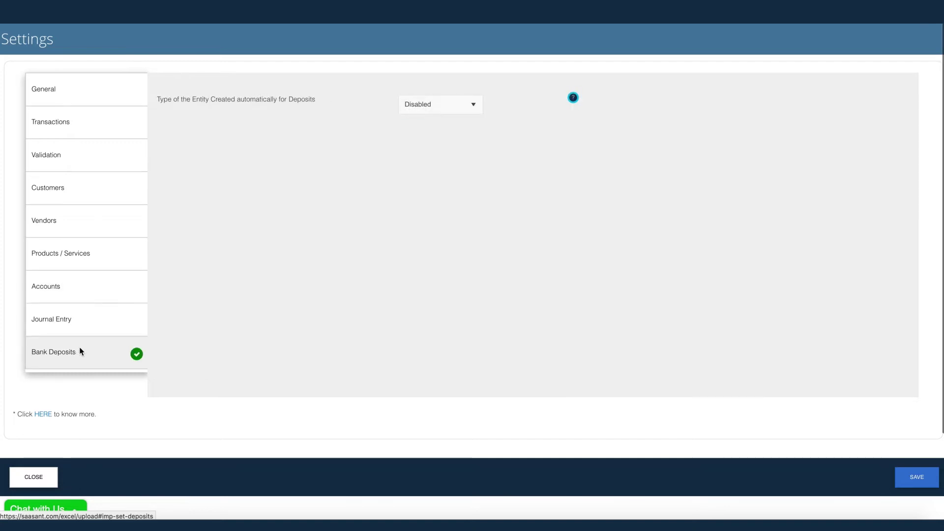
click(32, 476)
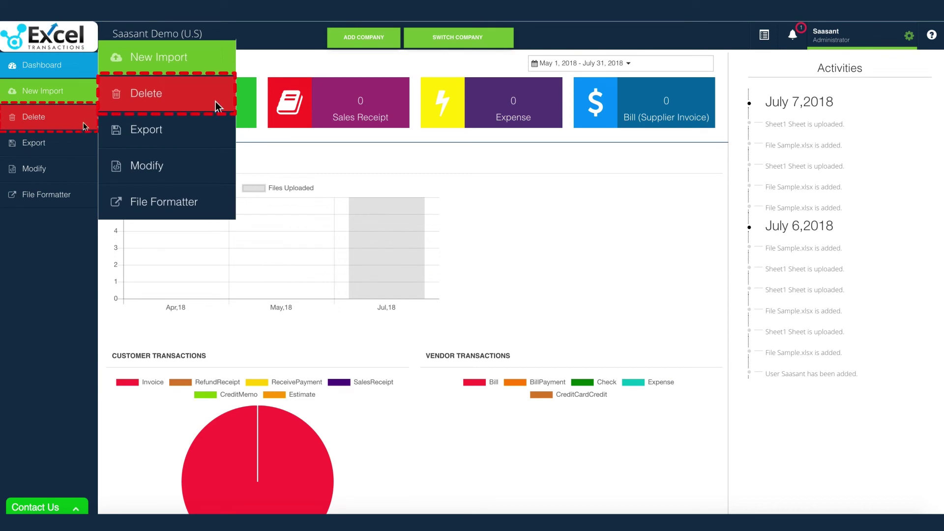
On the Delete page, list Sample.xlsx's four imported invoices, then cancel the deletion
click(85, 126)
click(557, 107)
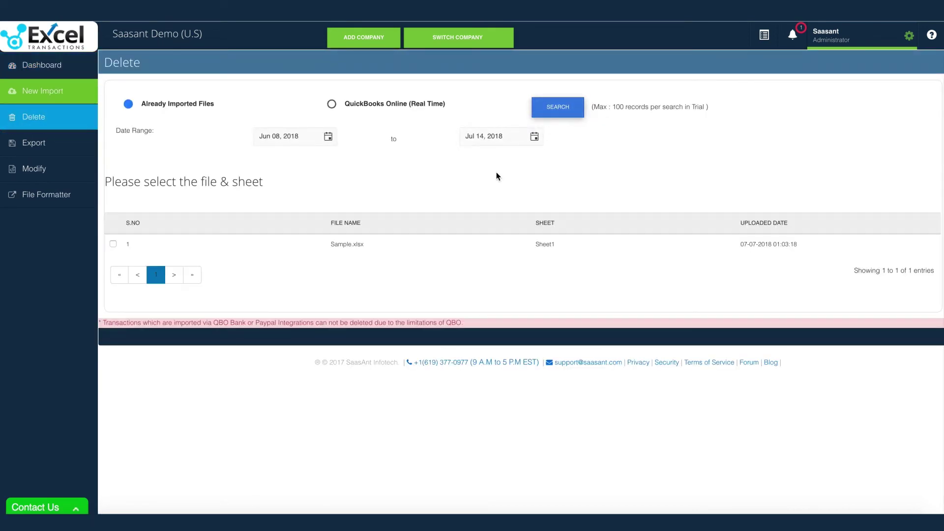
click(408, 241)
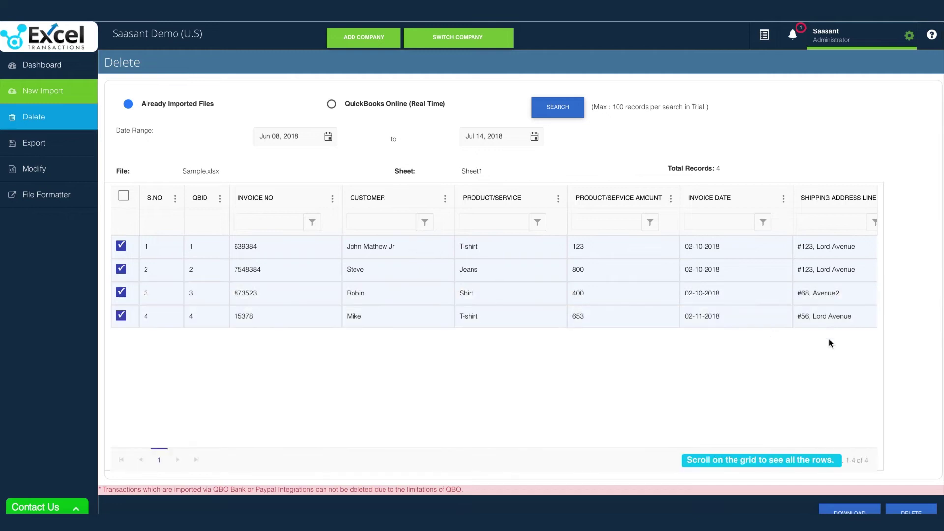
scroll(909, 358, down, 1)
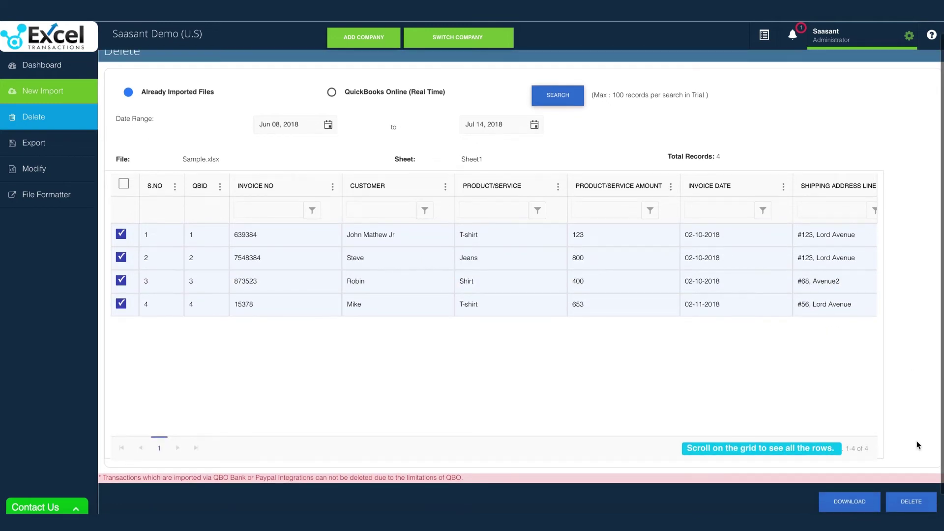
click(914, 502)
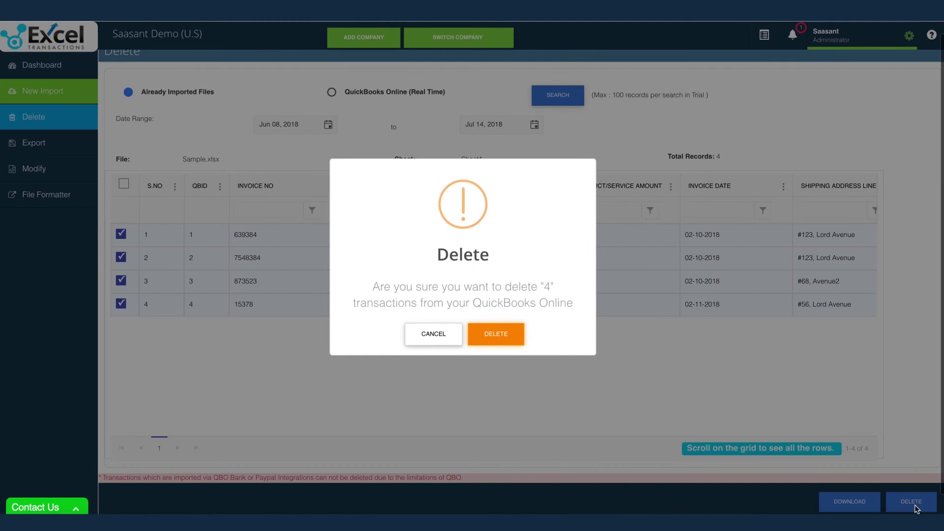
click(422, 344)
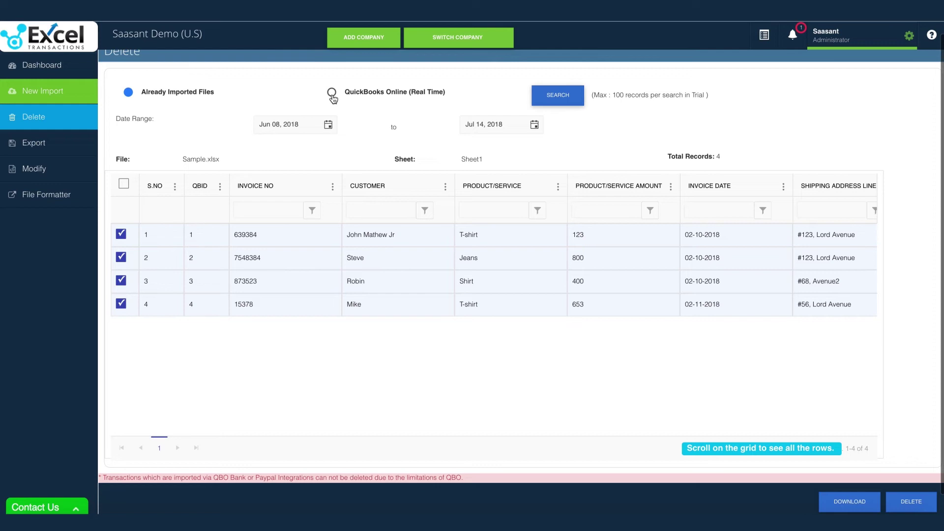
Search QuickBooks Online (Real Time) with Entity set to Invoice
click(332, 92)
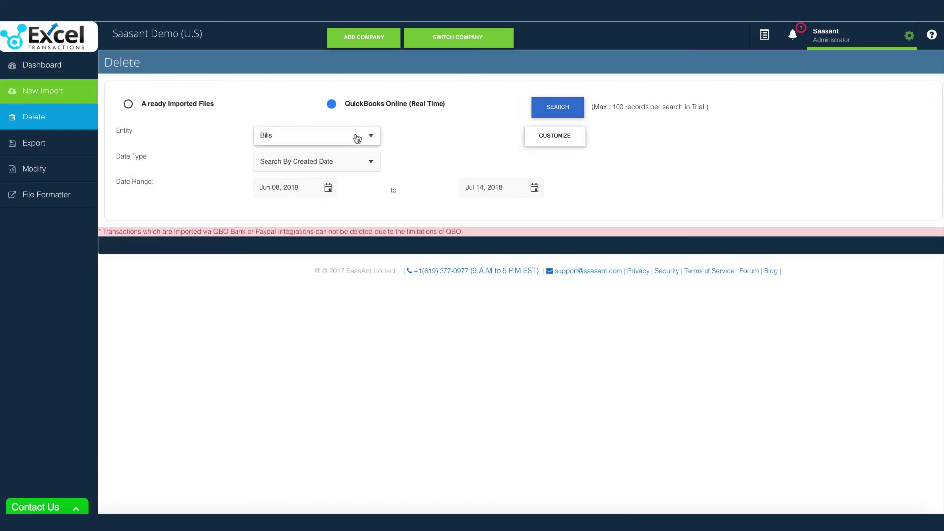
click(357, 139)
scroll(331, 210, down, 5)
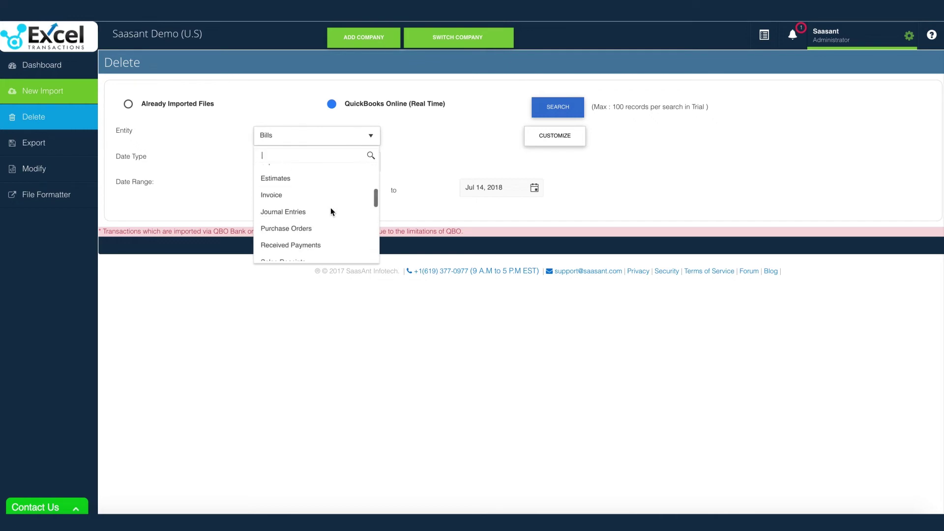
scroll(331, 209, down, 3)
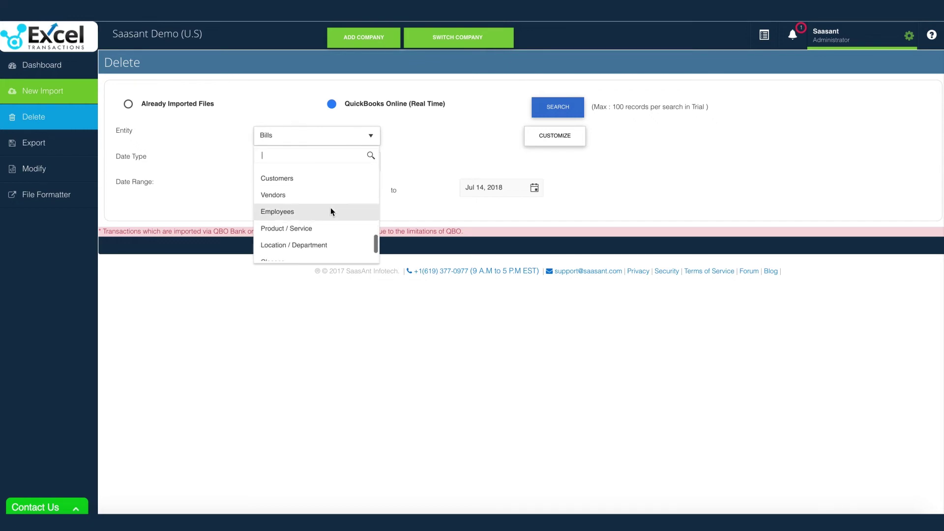
scroll(331, 209, down, 1)
scroll(331, 209, up, 6)
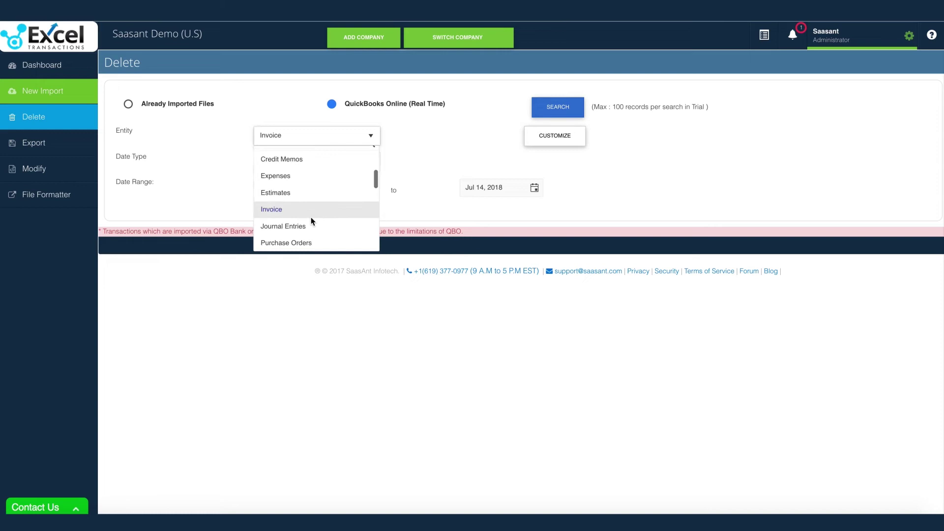
click(311, 216)
click(550, 111)
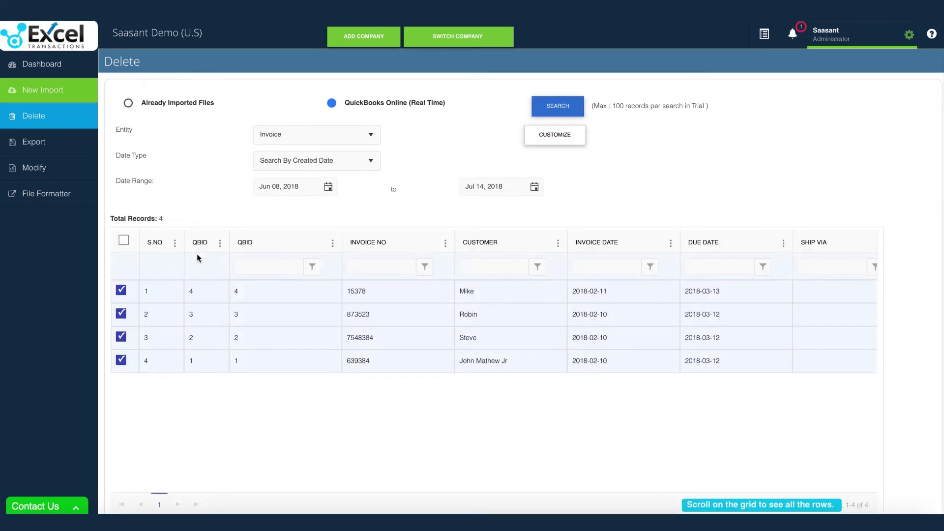
Select only invoices 7548384 and 639384 and confirm their deletion
click(124, 240)
click(123, 241)
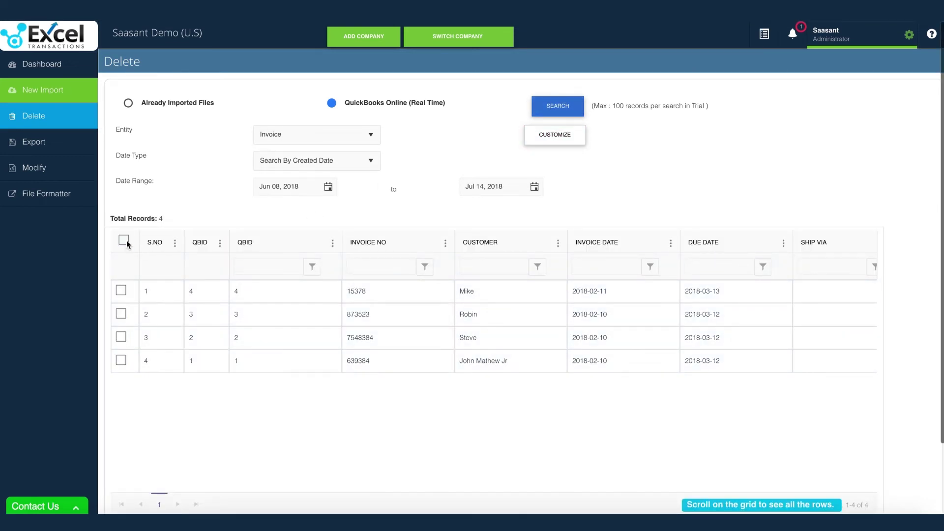
click(122, 360)
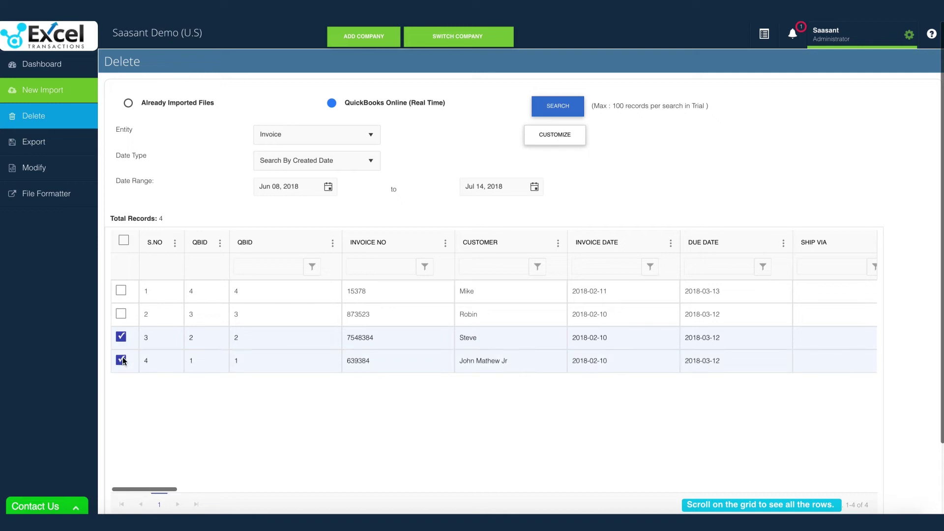
scroll(892, 370, down, 2)
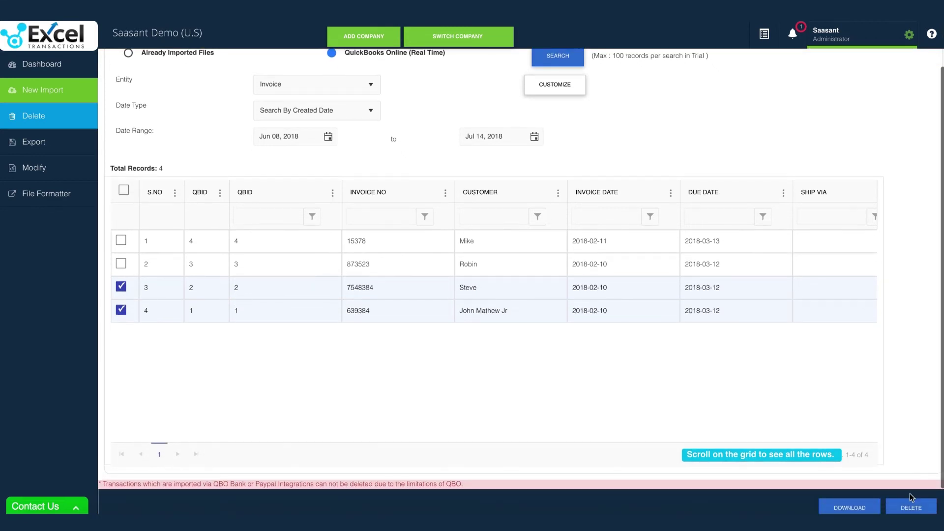
click(911, 507)
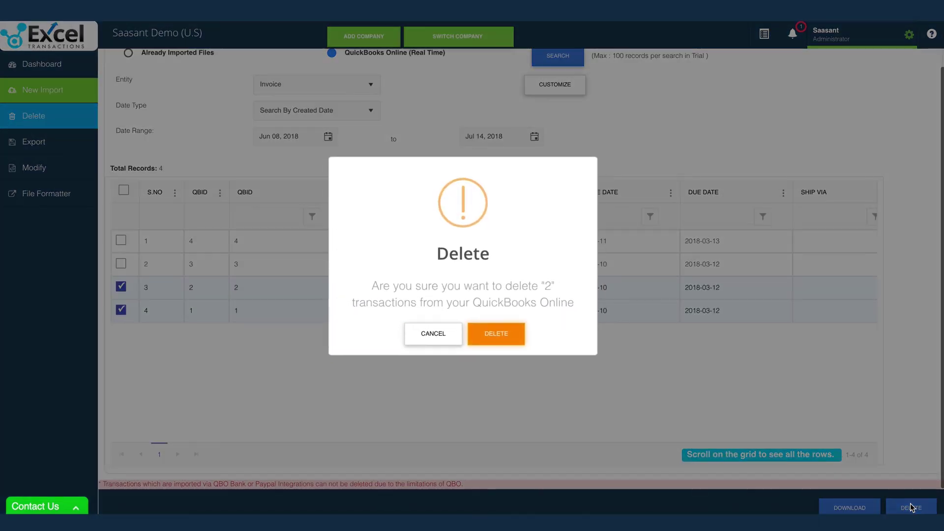
click(495, 334)
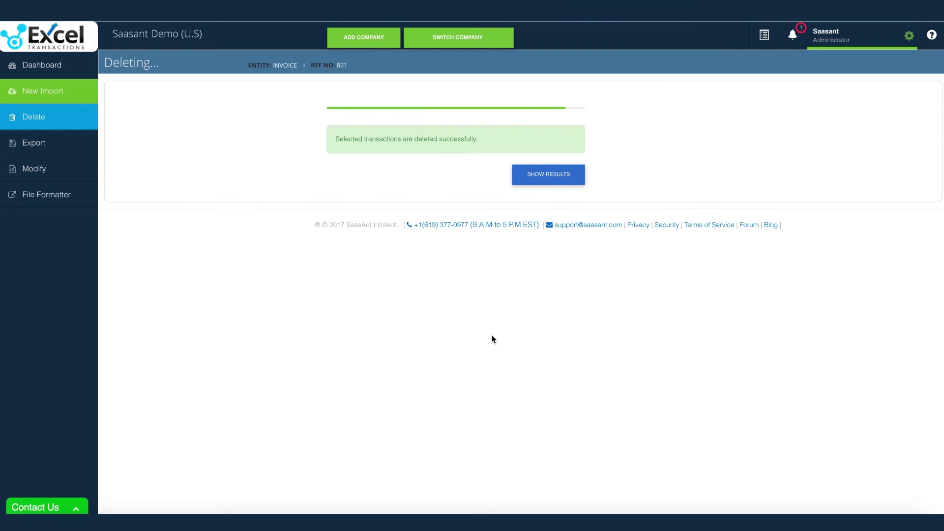
Open the Delete Report showing the results for the two deleted invoices
click(544, 183)
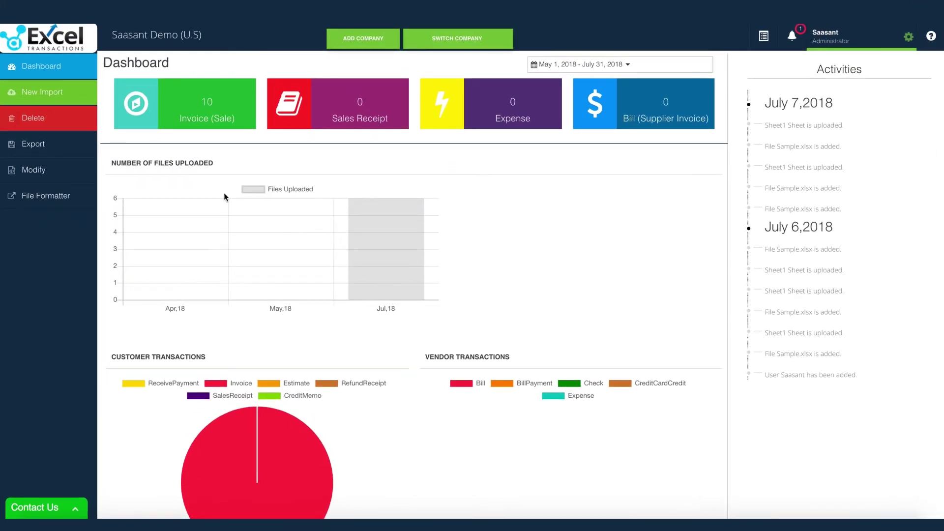
On the Export page, set Entity to Invoice and Date Type to Search By Created Date
click(54, 150)
click(287, 113)
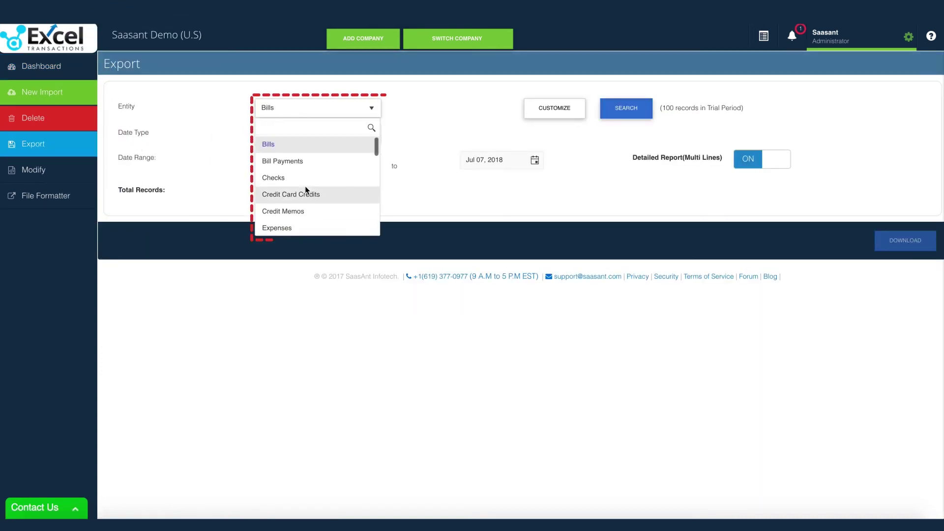
scroll(304, 186, down, 3)
scroll(305, 186, down, 4)
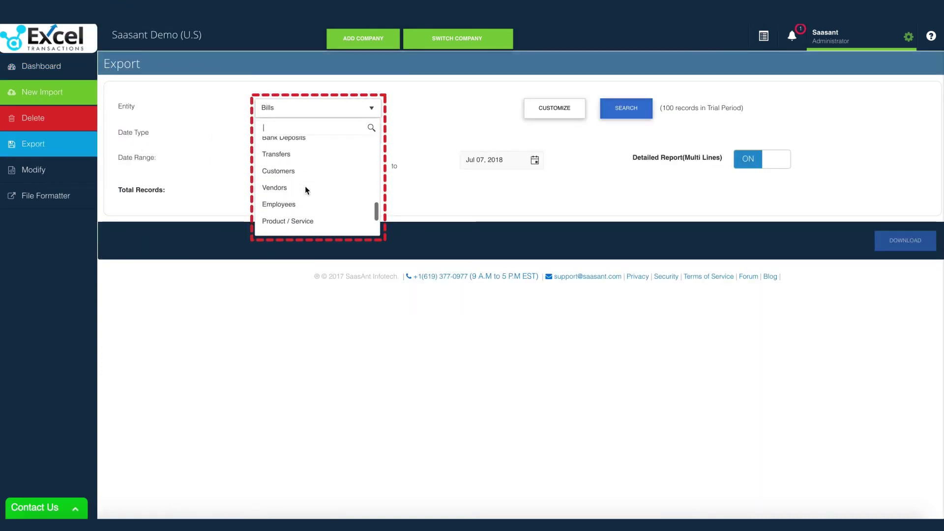
scroll(305, 185, up, 2)
scroll(305, 187, up, 3)
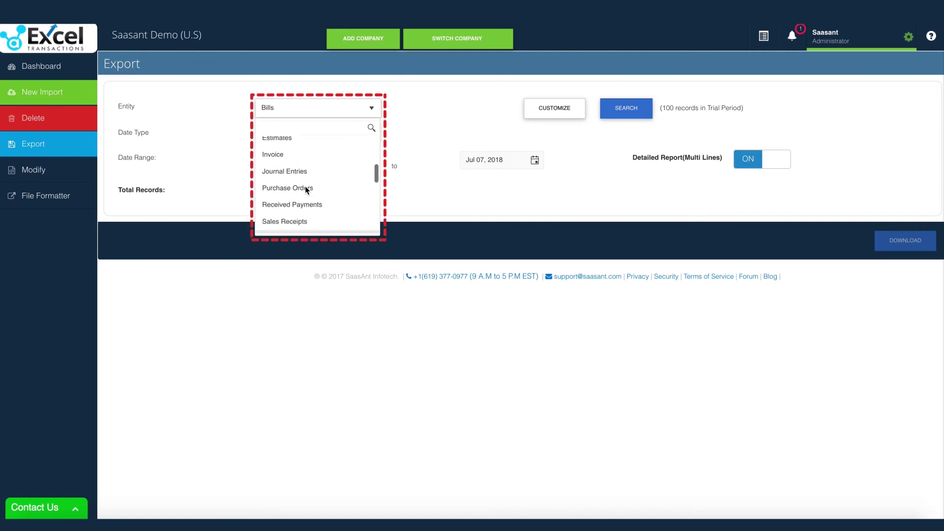
click(289, 161)
click(371, 134)
click(372, 138)
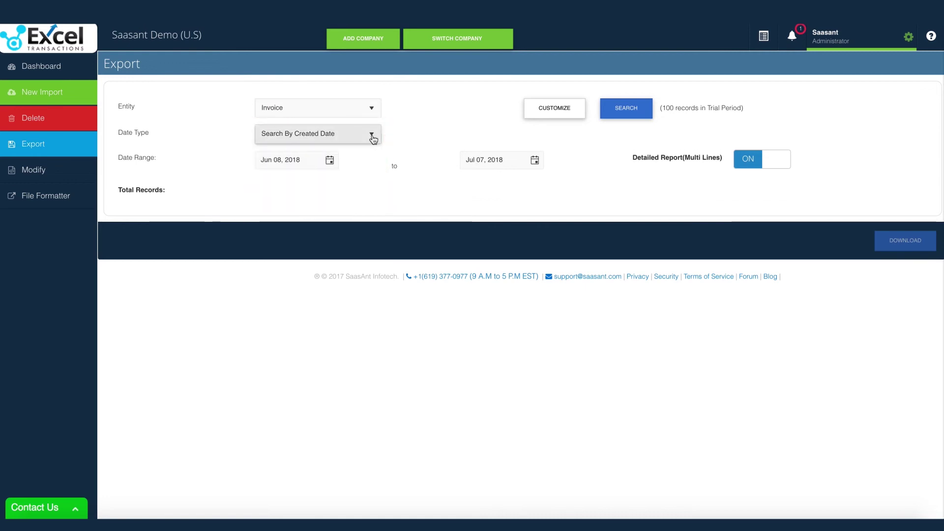
Keep the Jun 08 – Jul 07, 2018 range and search, finding 2 invoices
click(329, 161)
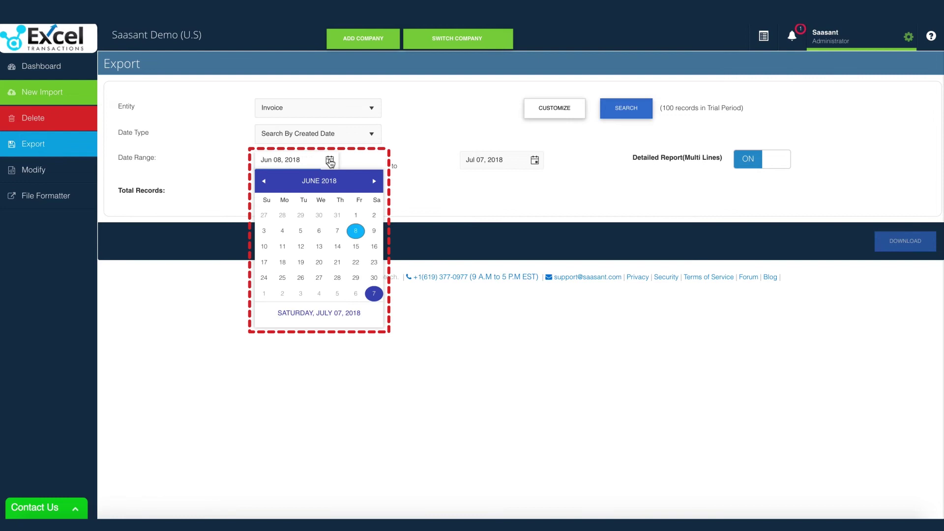
click(330, 162)
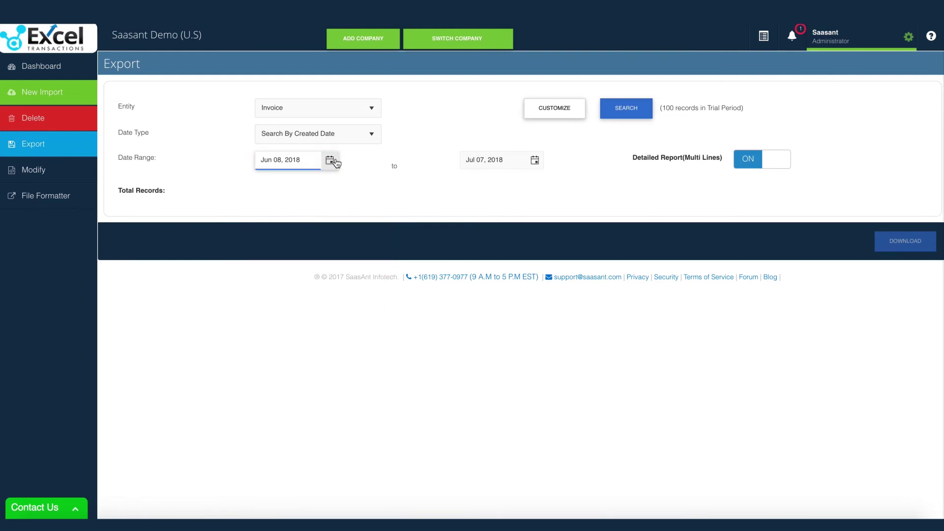
click(559, 120)
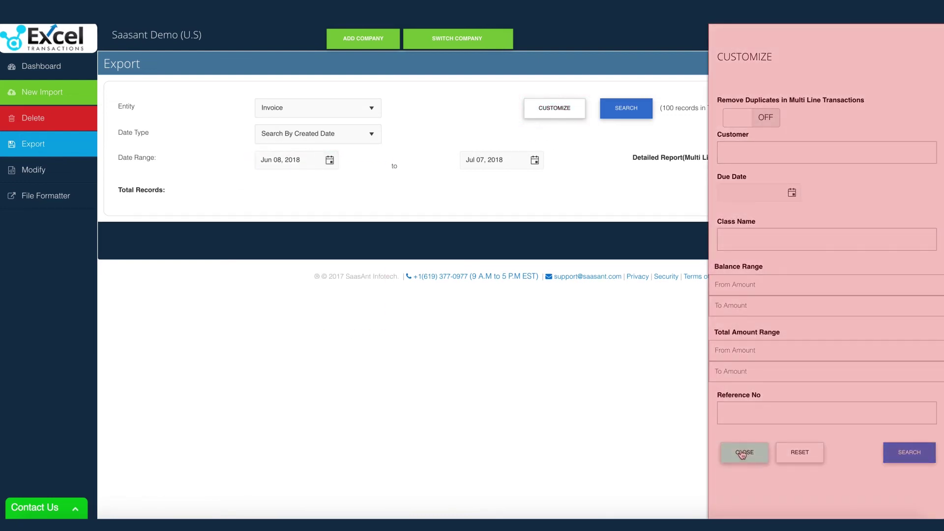
click(742, 454)
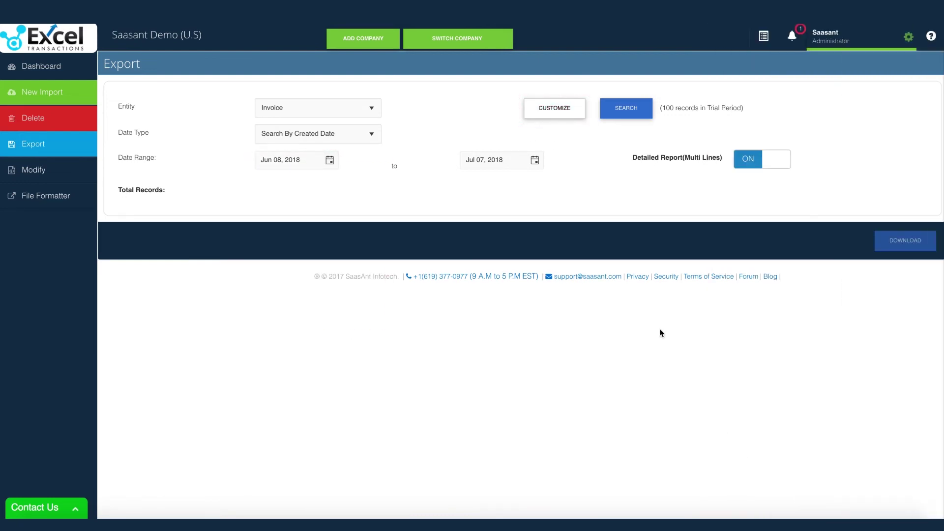
click(627, 115)
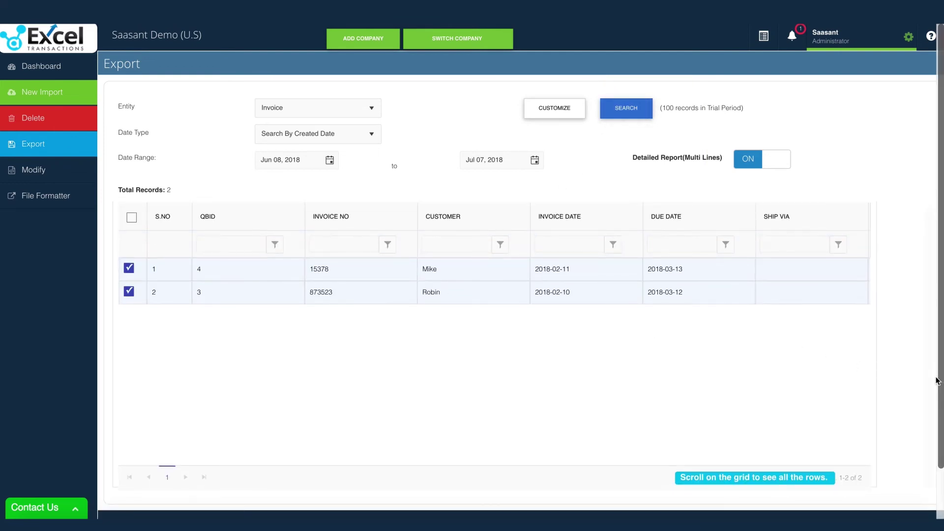
scroll(936, 381, down, 1)
scroll(936, 381, down, 1)
Download the two Jun 08–Jul 07, 2018 invoices as CSV and open the file in Microsoft Excel
click(907, 477)
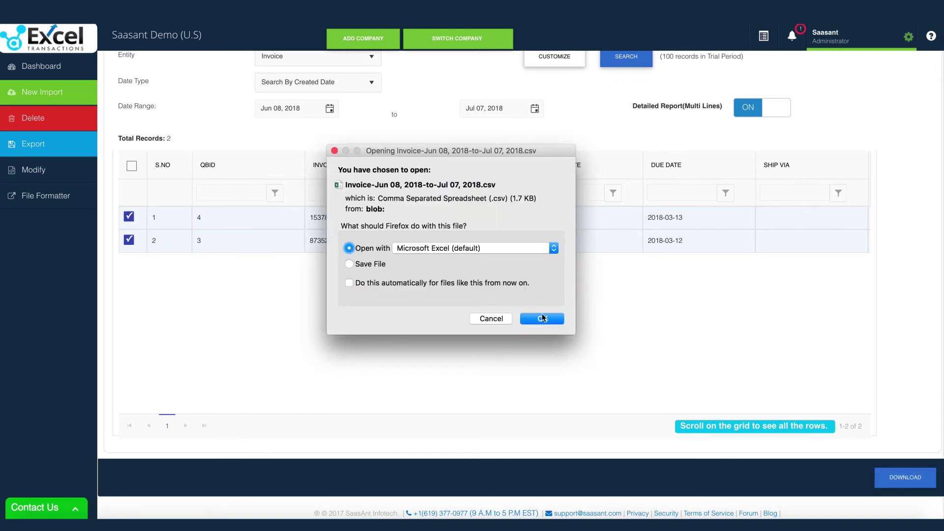
click(542, 318)
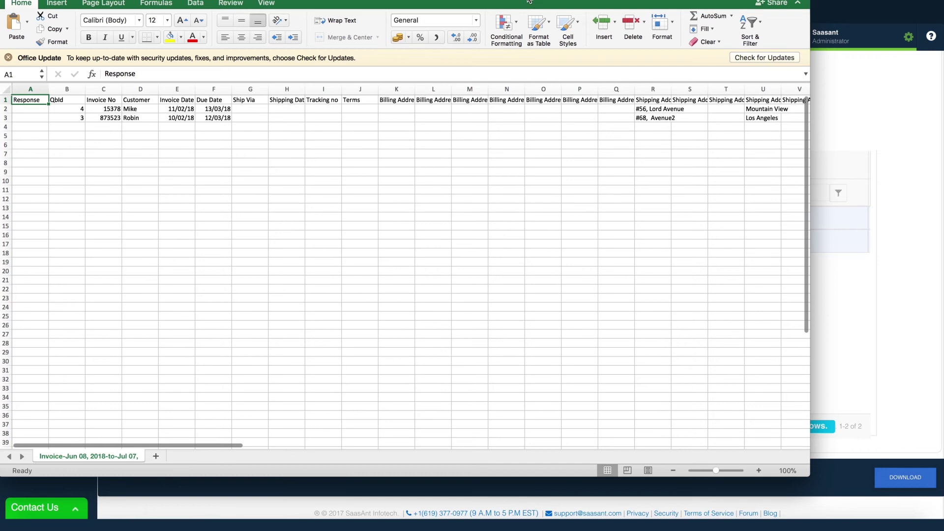
scroll(349, 267, right, 10)
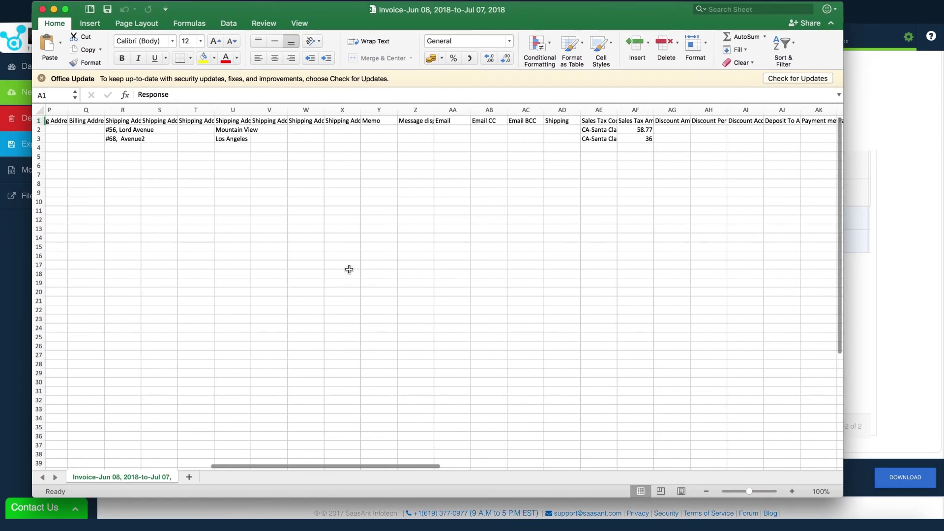
scroll(349, 269, right, 15)
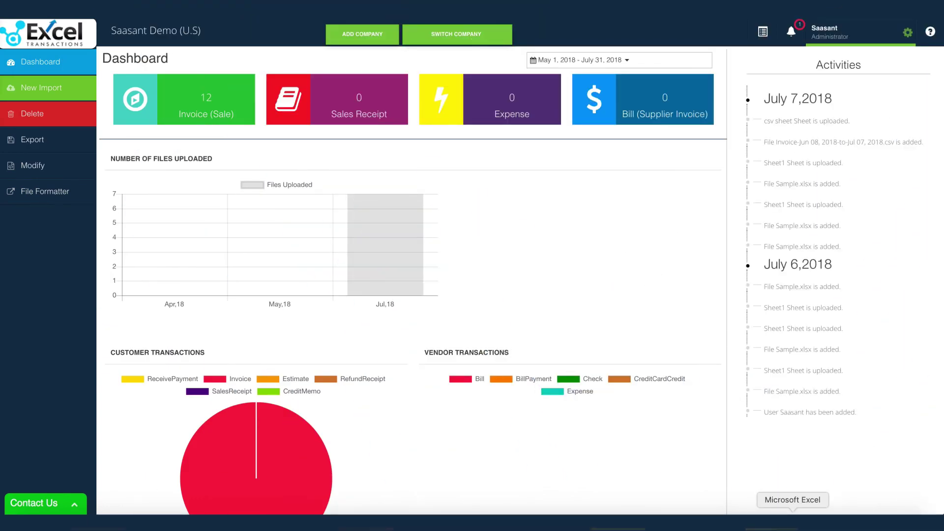
Replace the customer names in cells B2 and B3 of the invoice sheet
click(792, 522)
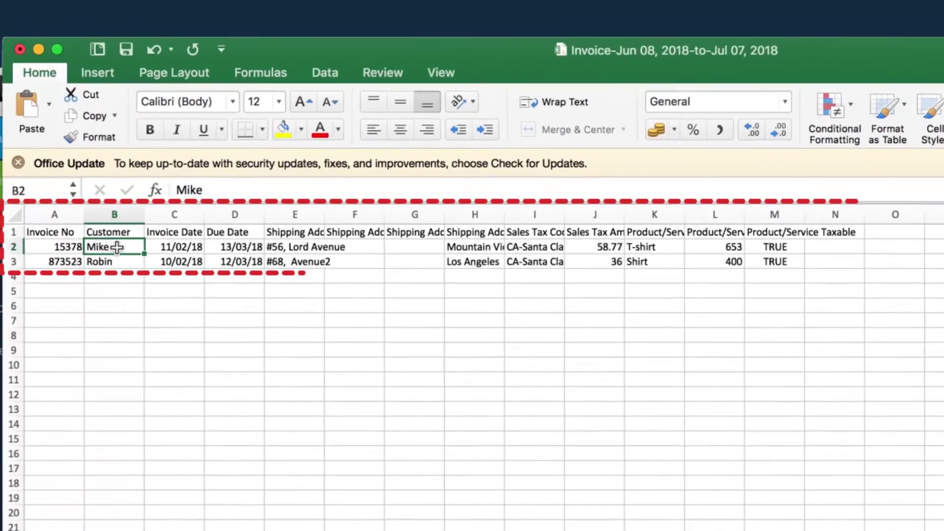
double_click(96, 183)
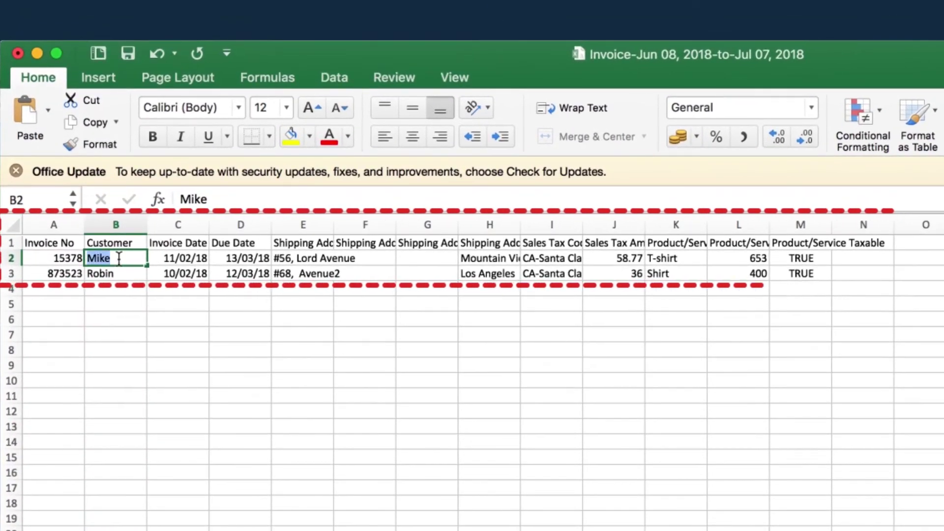
text(John)
click(124, 273)
double_click(125, 275)
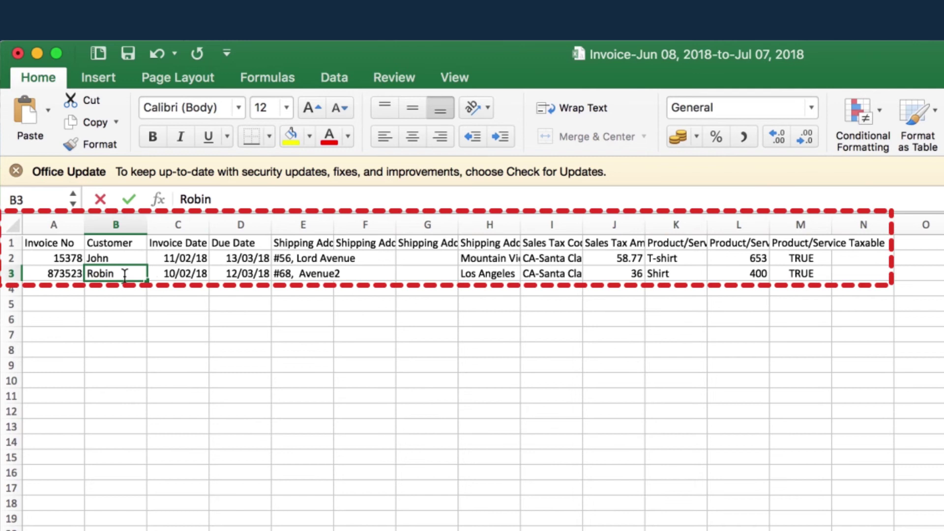
drag(127, 275, 59, 273)
text(Steve)
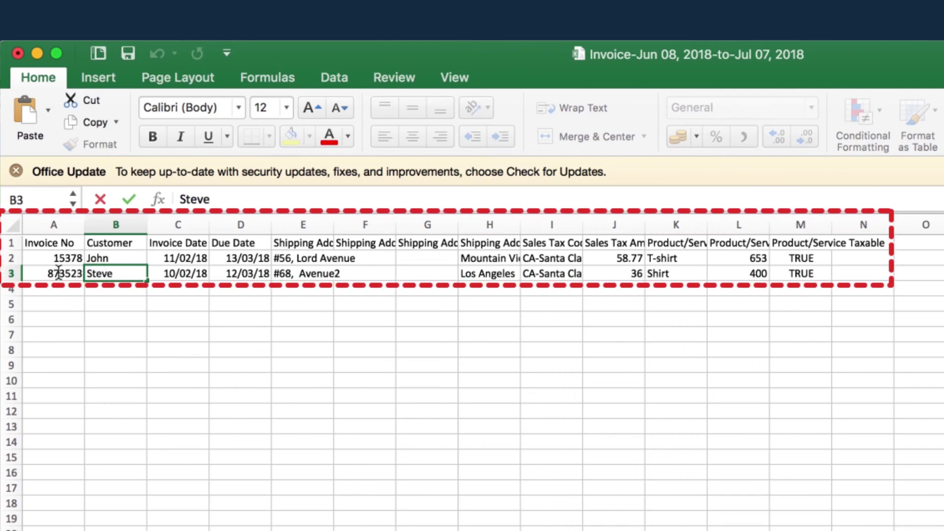
key(Return)
Change the invoice amounts in L2 and L3 from 653 and 400 to 120 and 200
click(738, 253)
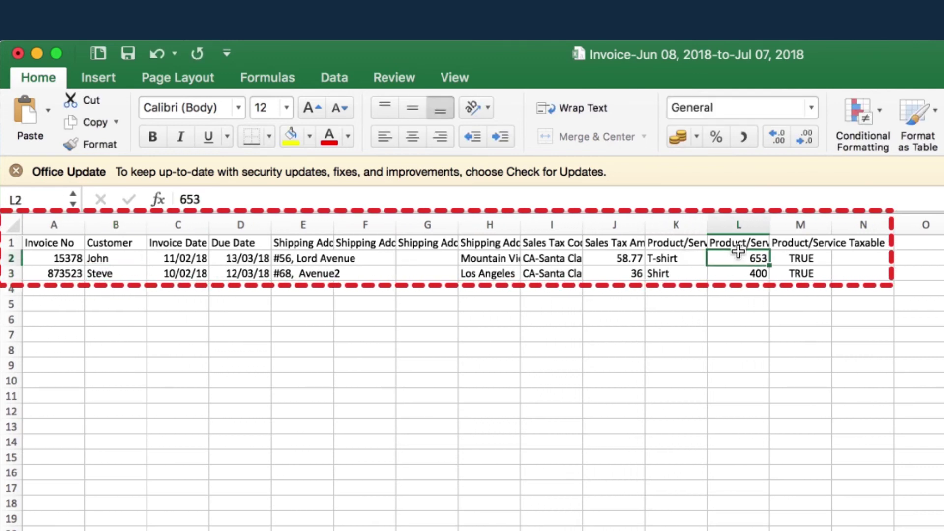
text(120)
click(752, 271)
text(2)
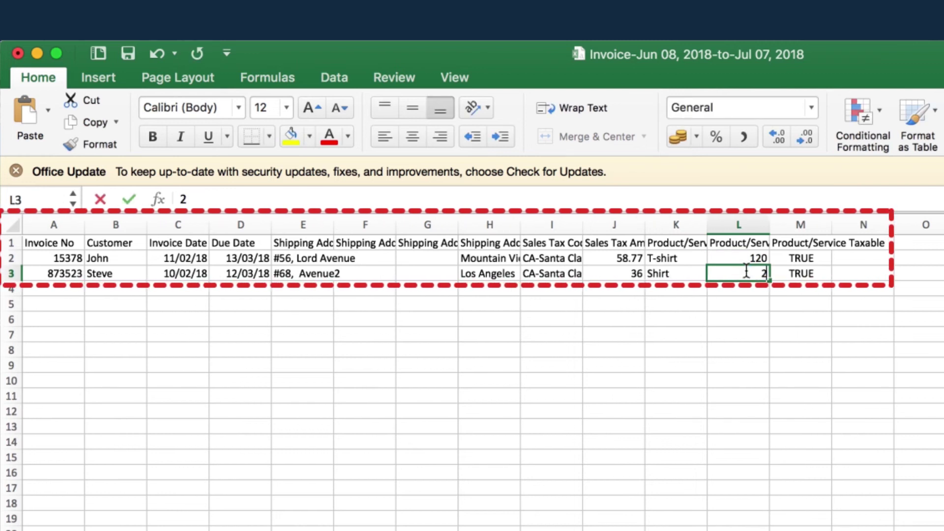
text(00)
key(Return)
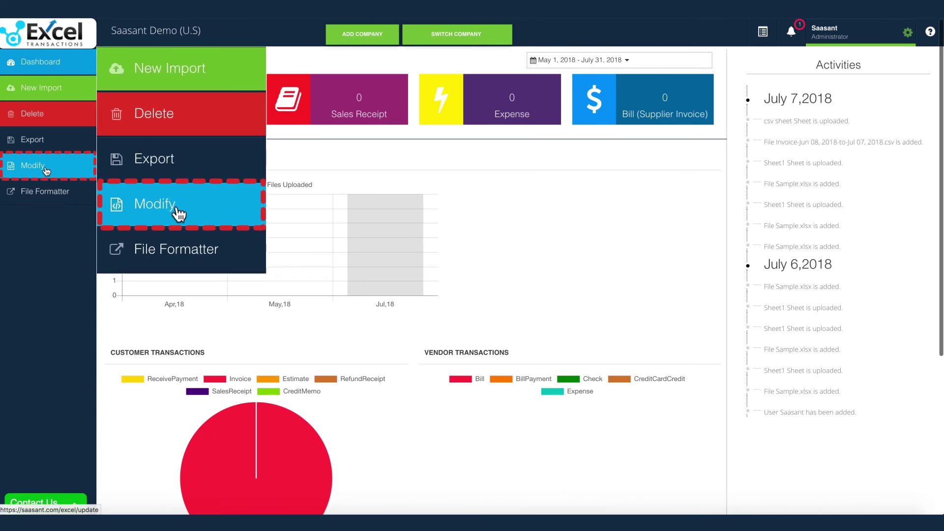
Start a Modify upload of the edited invoice CSV with Invoice as the transaction type
click(45, 166)
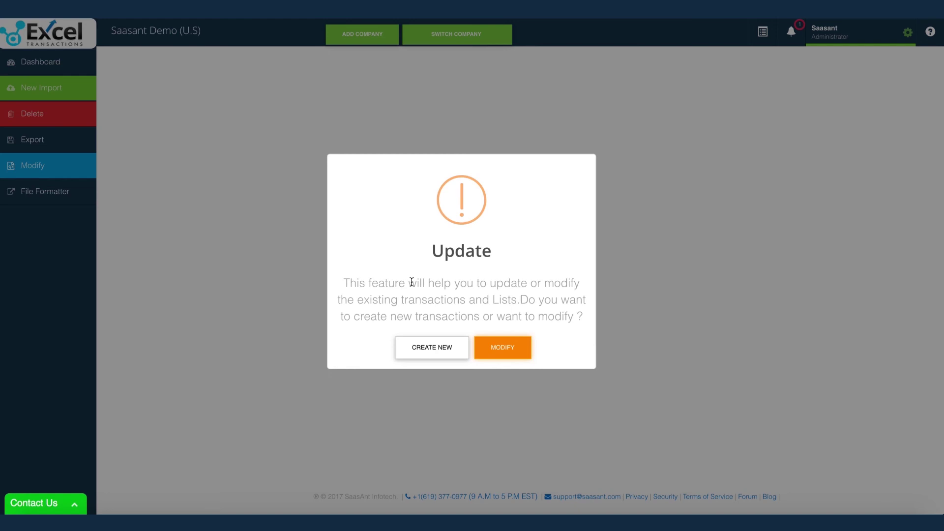
click(498, 351)
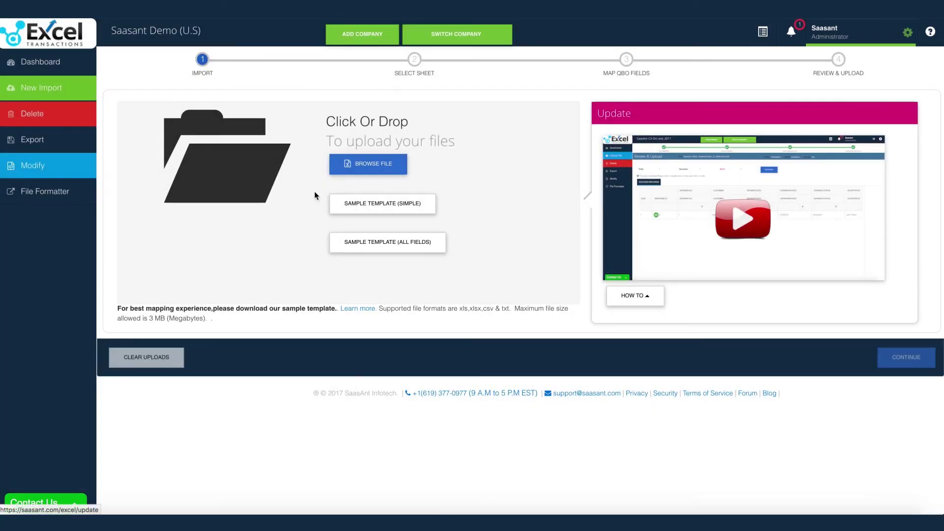
click(372, 164)
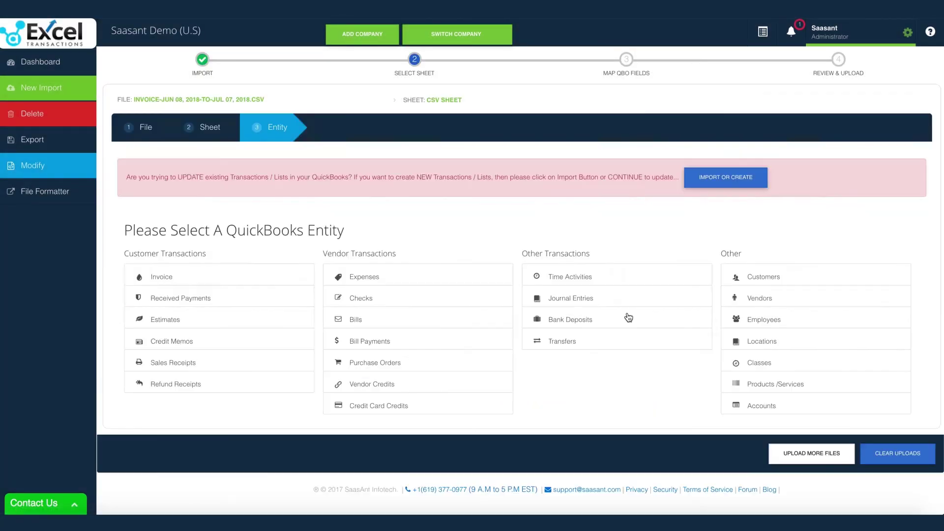
click(213, 277)
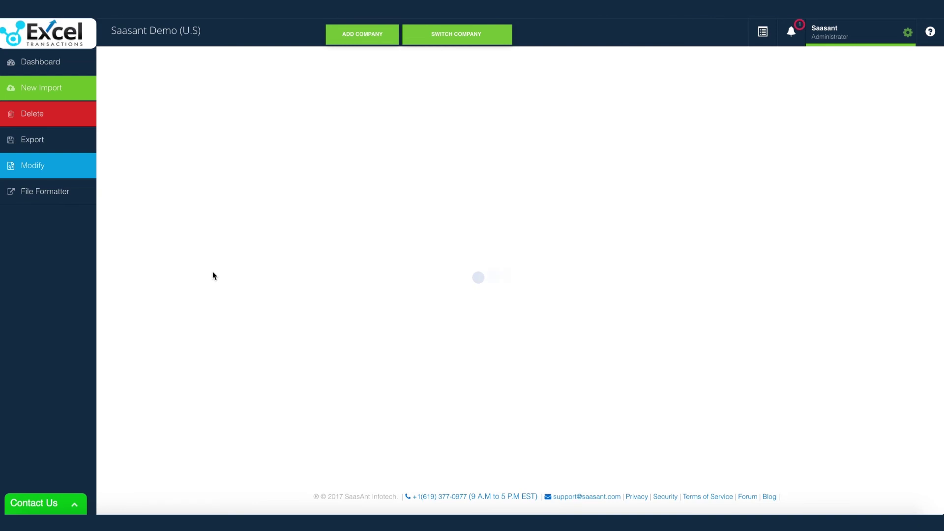
Review the mapped invoice rows, upload the changes to QuickBooks and view the import results
scroll(260, 302, down, 5)
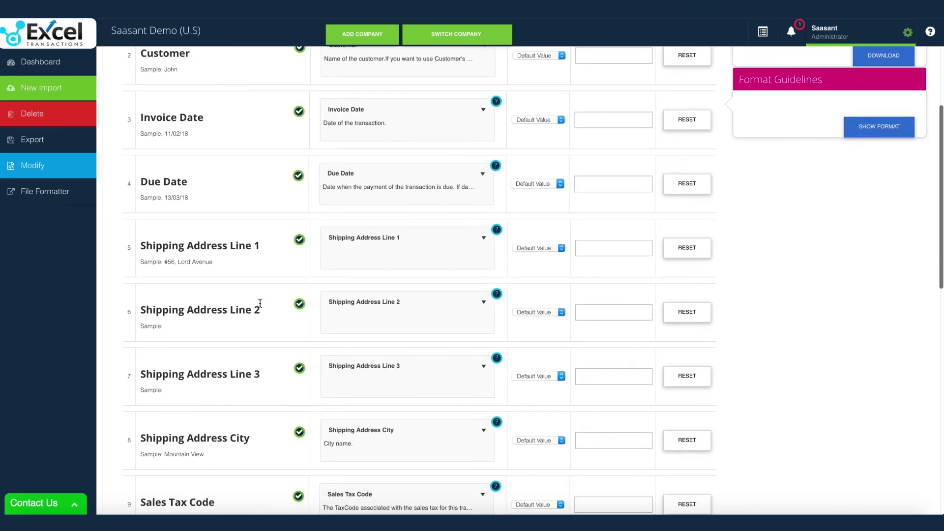
scroll(259, 303, down, 12)
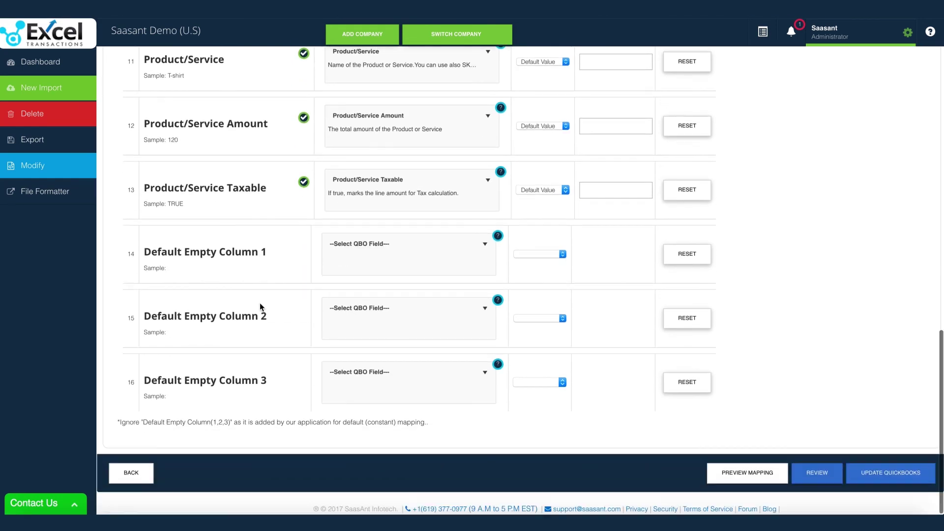
click(816, 473)
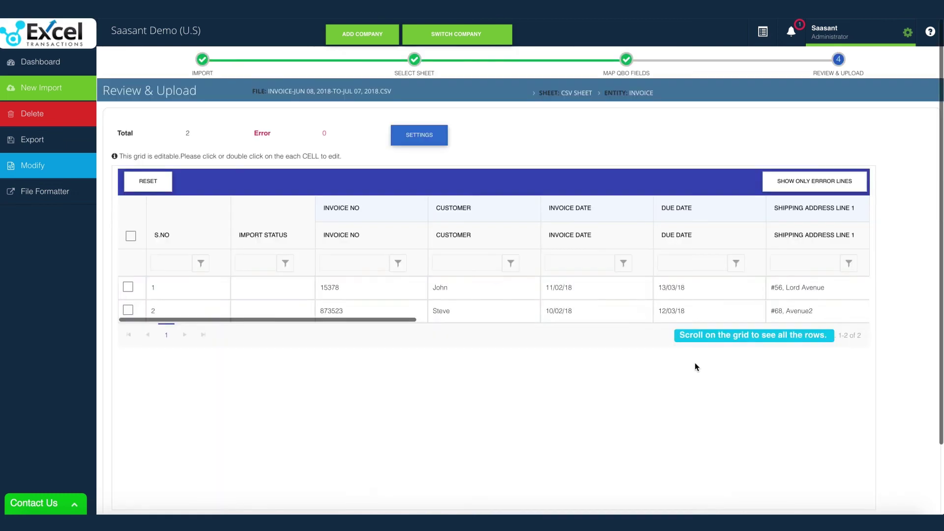
scroll(912, 386, down, 3)
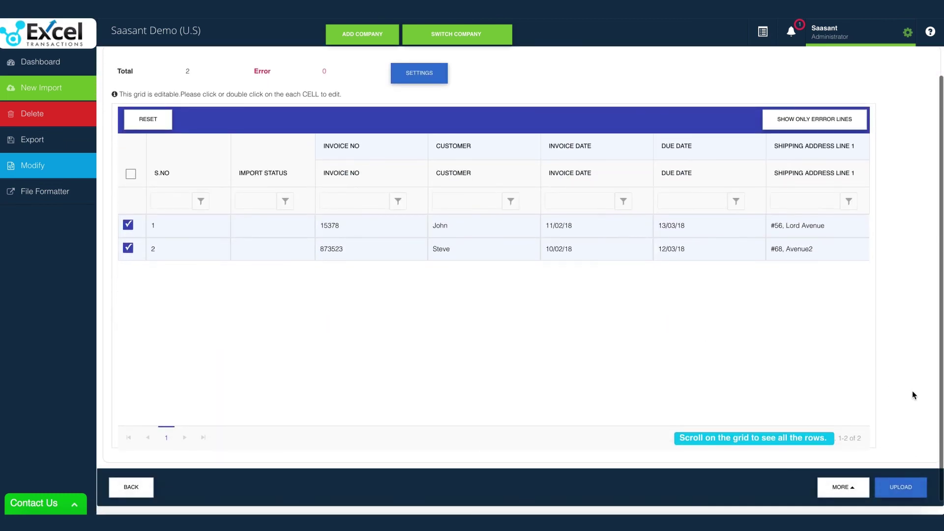
click(907, 492)
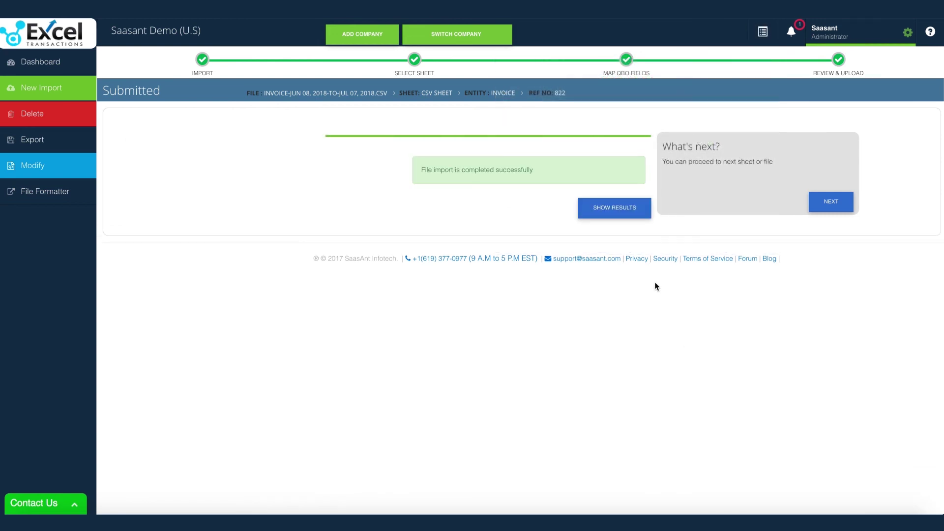
click(620, 211)
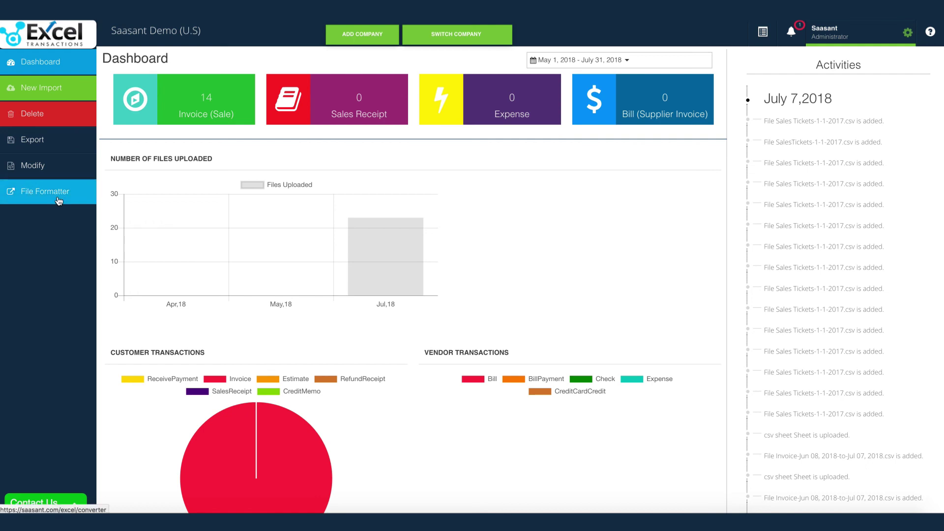
Go to File Formatter in the left sidebar
click(59, 199)
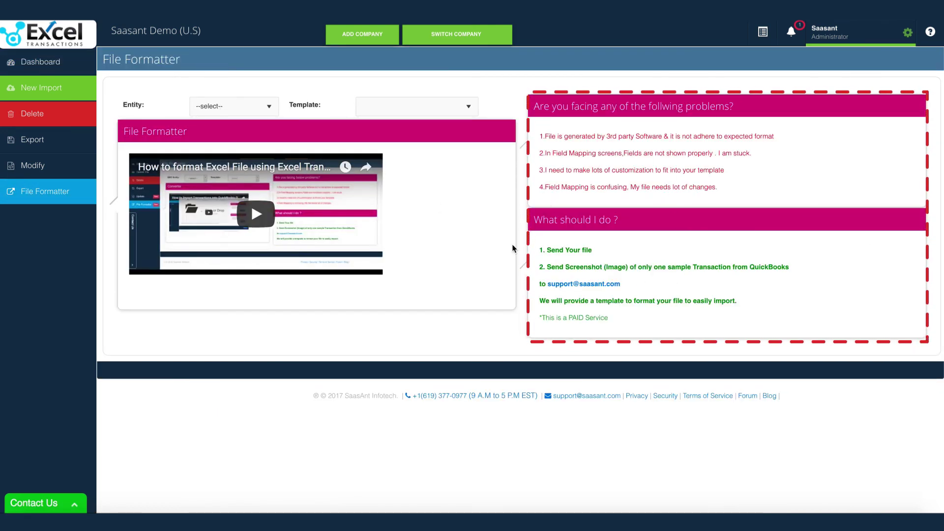
Convert the csv sheet of Sales Tickets-1-1-2017.csv using Sales Receipts entity and SalesReceipt Converter template
click(265, 111)
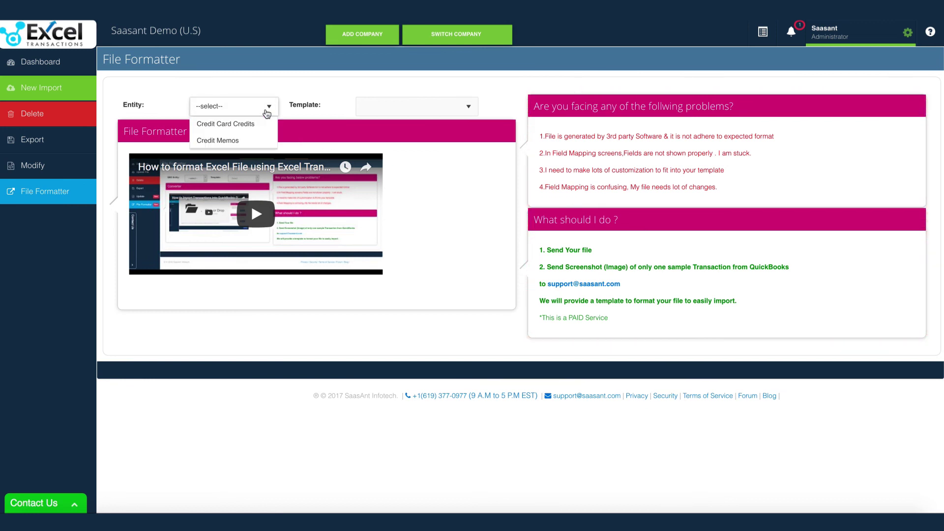
scroll(257, 174, down, 5)
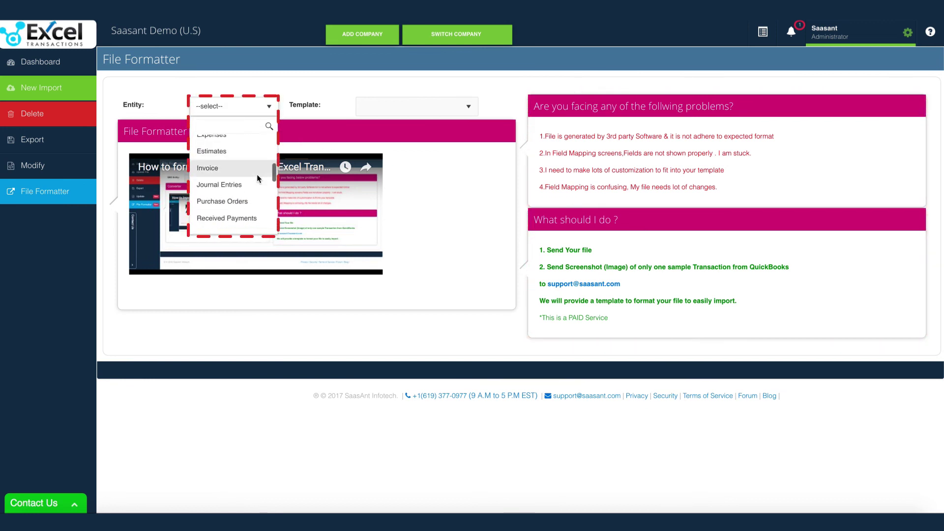
click(239, 208)
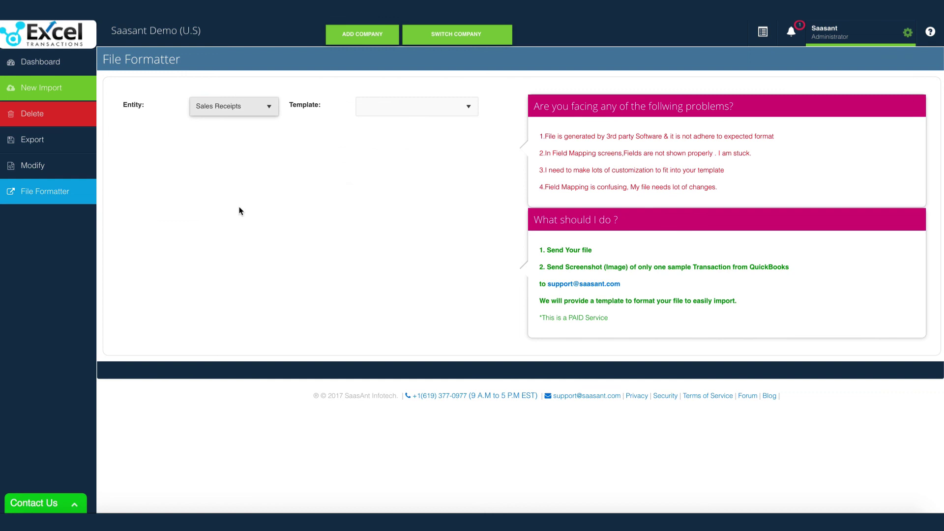
click(434, 119)
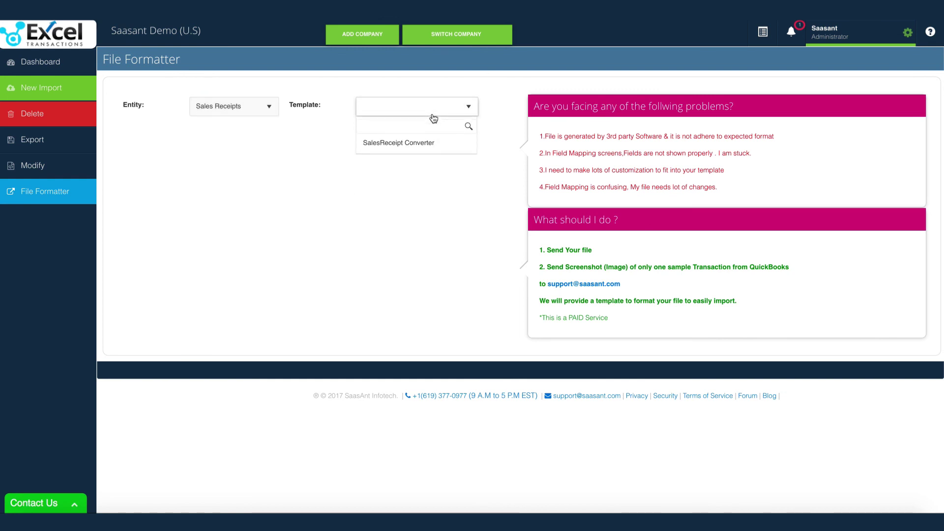
click(417, 142)
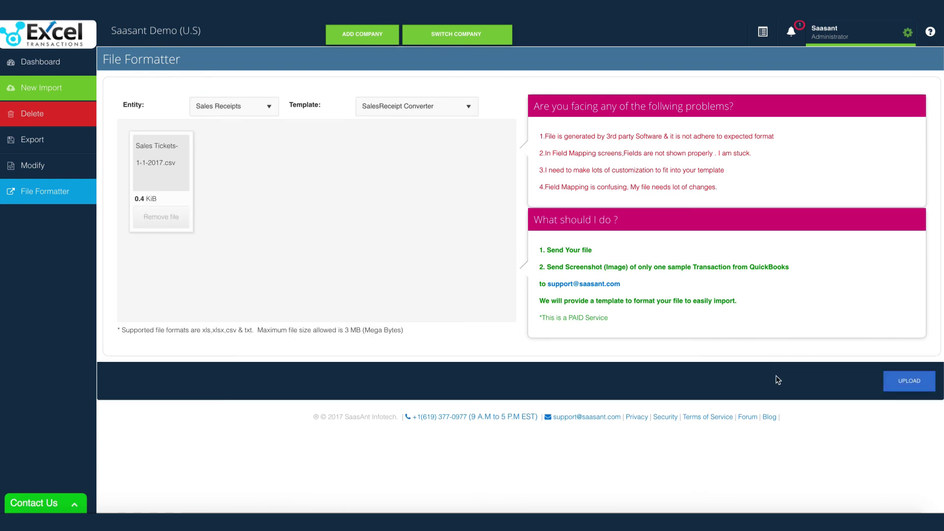
click(903, 393)
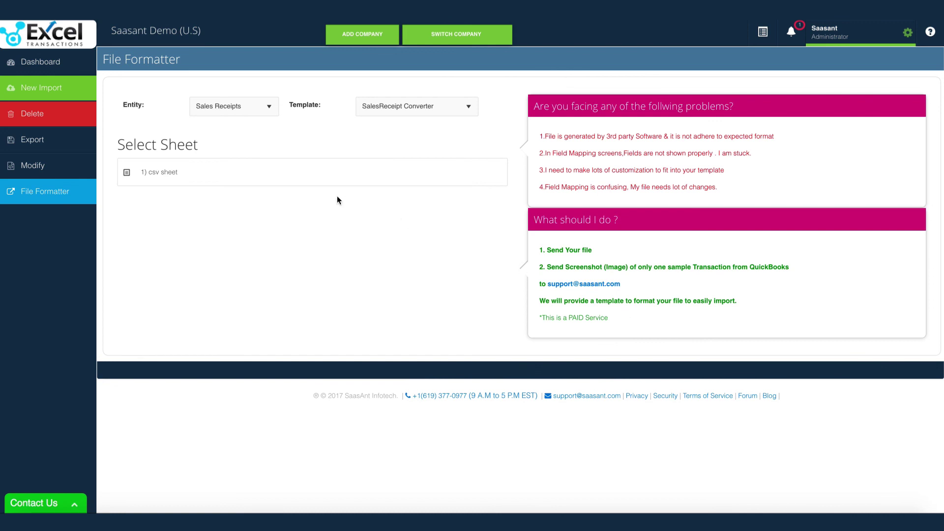
click(305, 173)
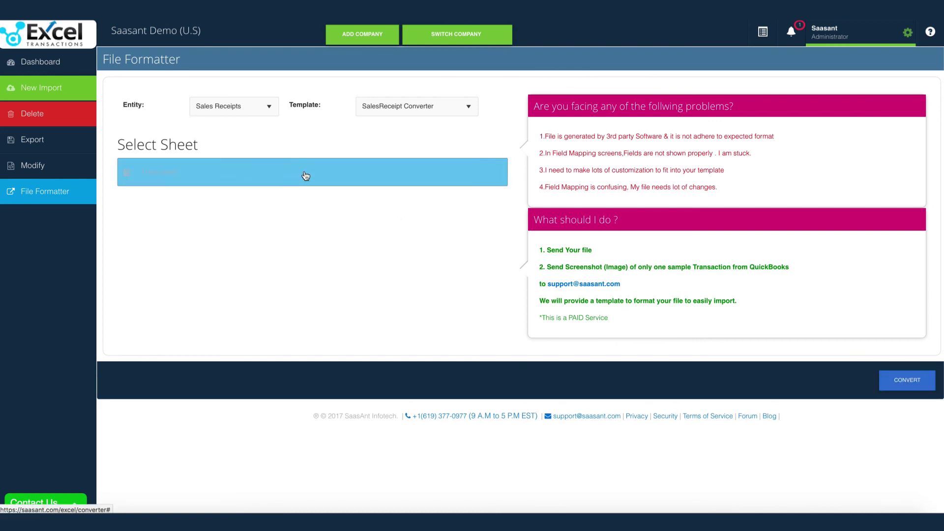
click(888, 376)
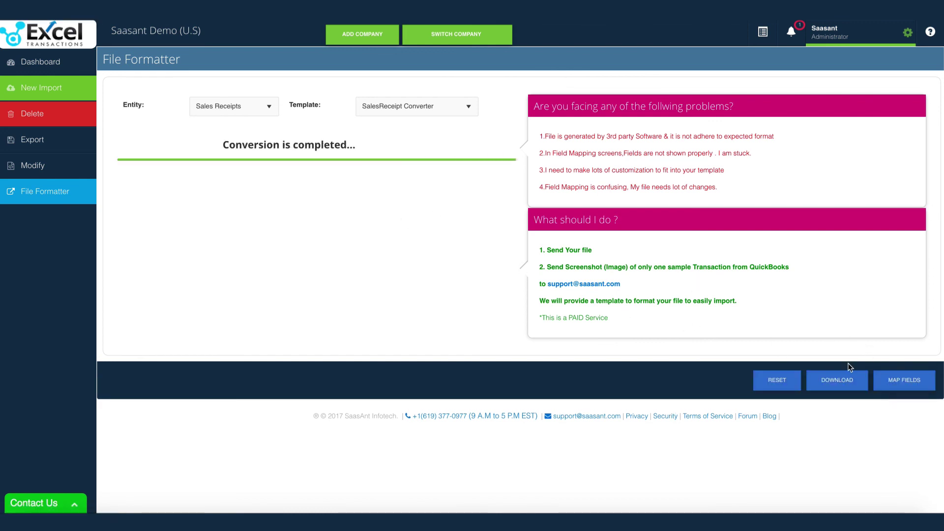
Map the converted fields, review the 4 sales receipt rows and upload them to QuickBooks
click(905, 380)
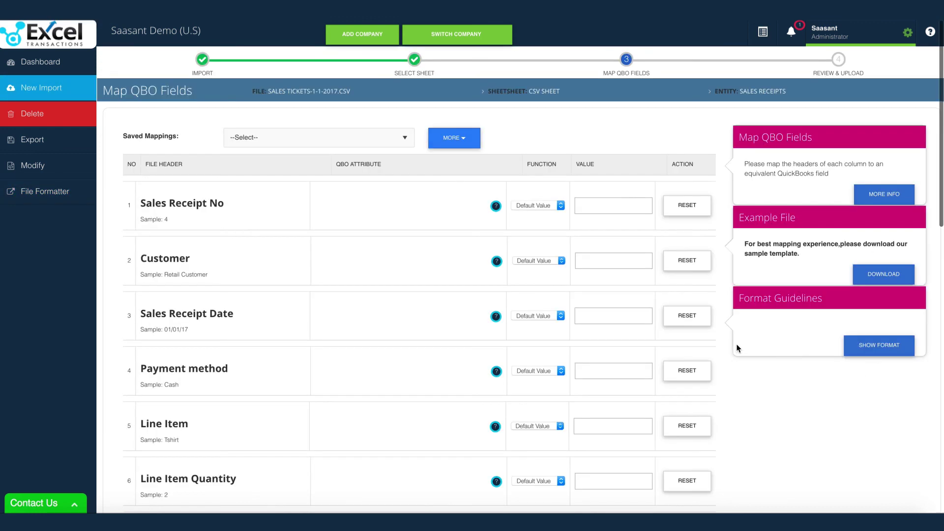
scroll(735, 348, down, 10)
scroll(757, 374, down, 5)
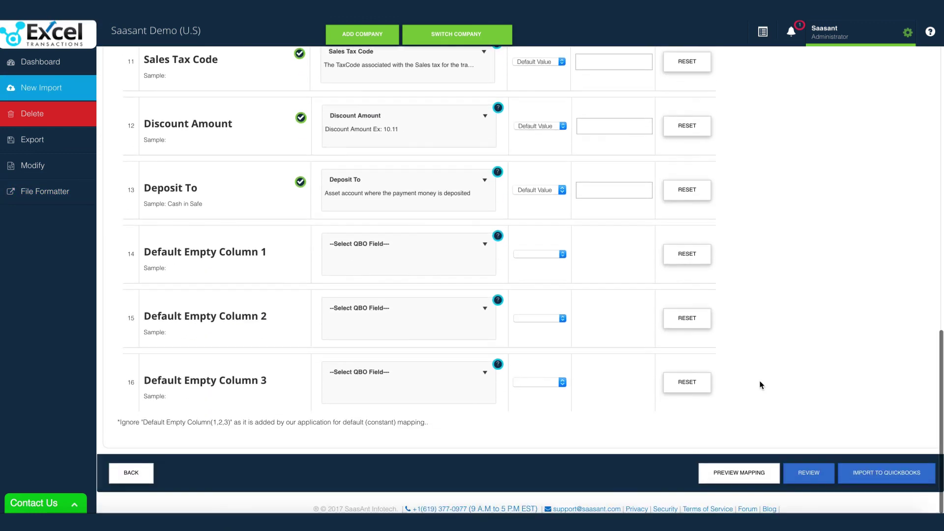
click(801, 470)
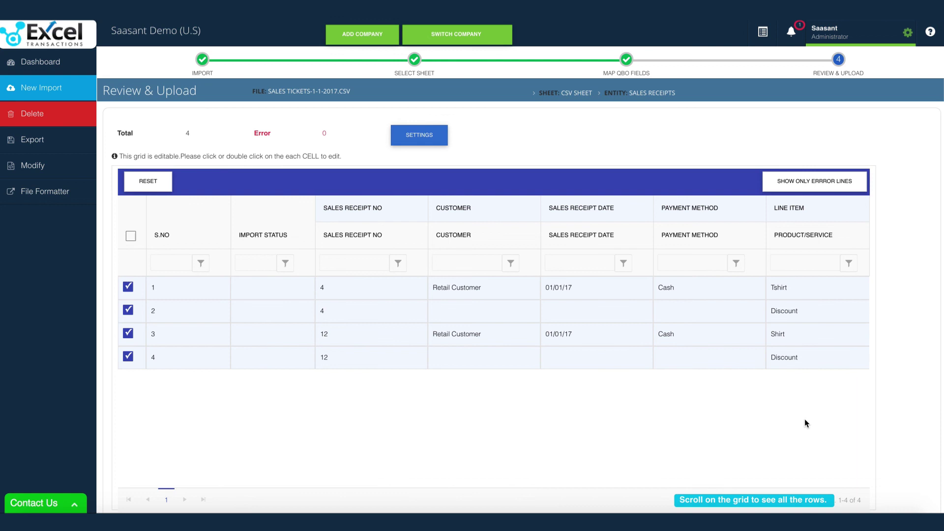
scroll(892, 413, down, 3)
click(899, 472)
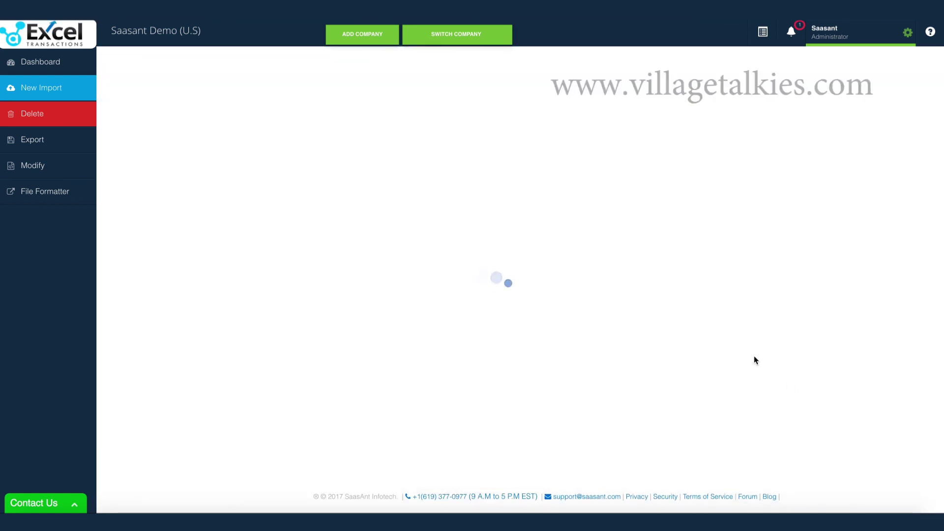